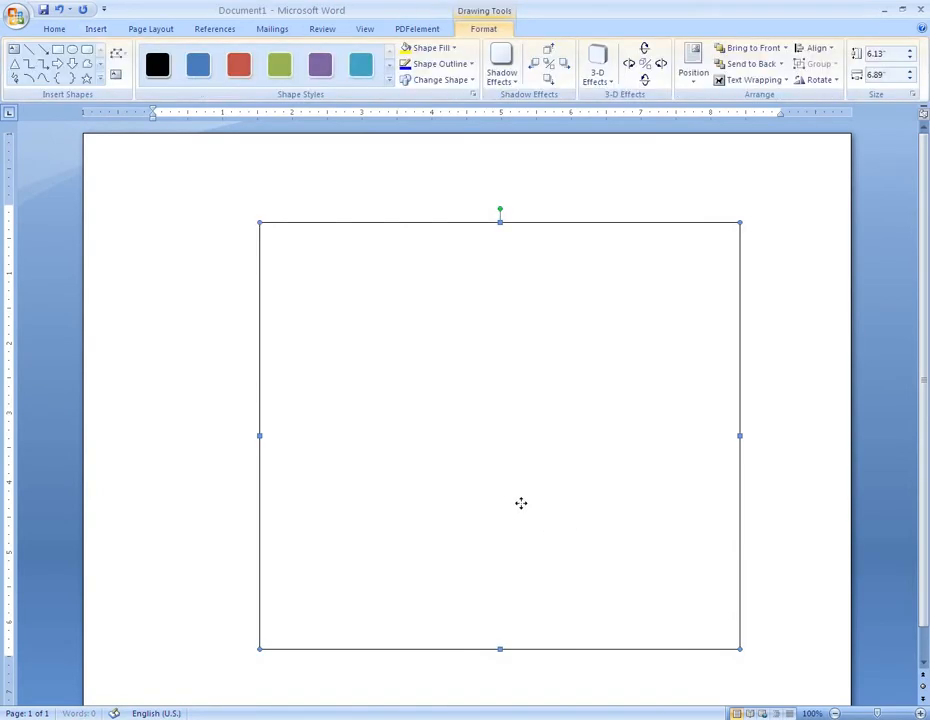
Move the large rectangle toward the page's centre and apply the solid black shape style to it
left_click_drag(521, 502, 484, 486)
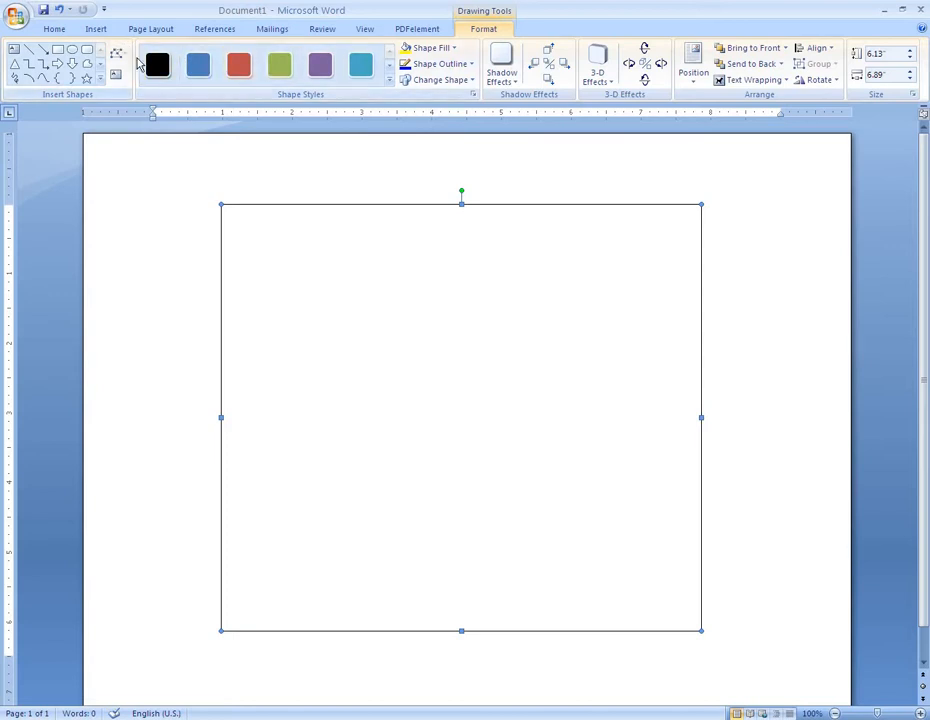
left_click(157, 67)
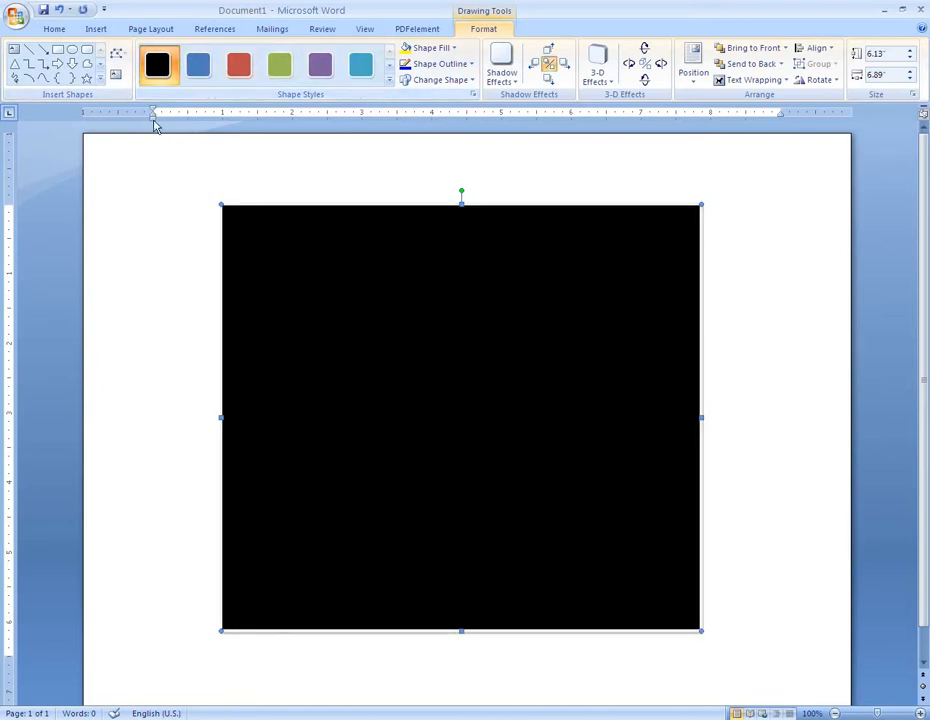
left_click(147, 152)
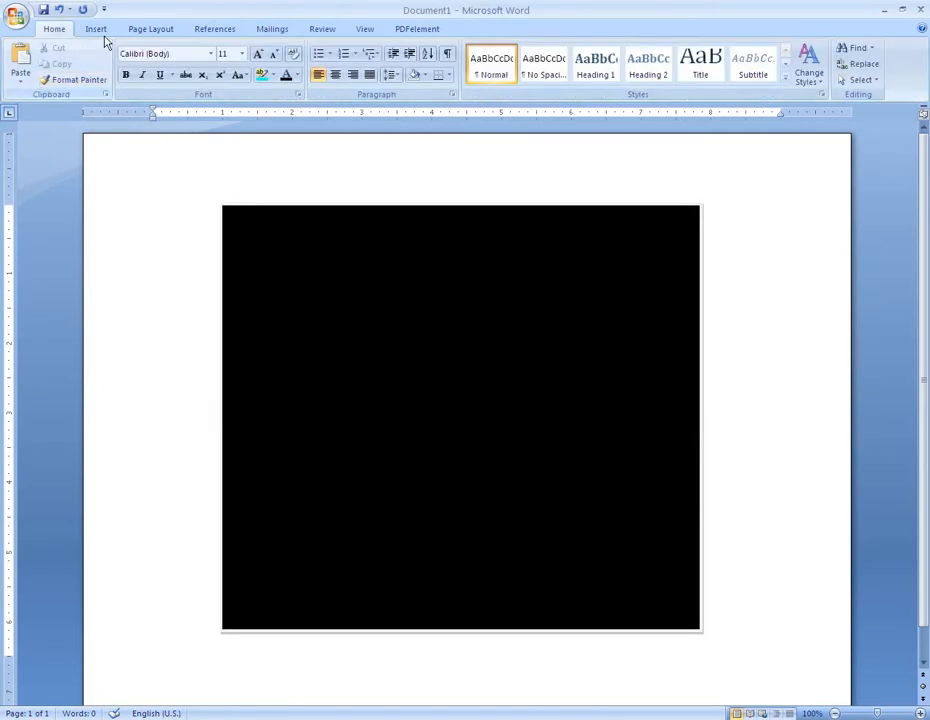
Draw a donut shape about 4.17" high and 4.19" wide on the black rectangle
left_click(100, 30)
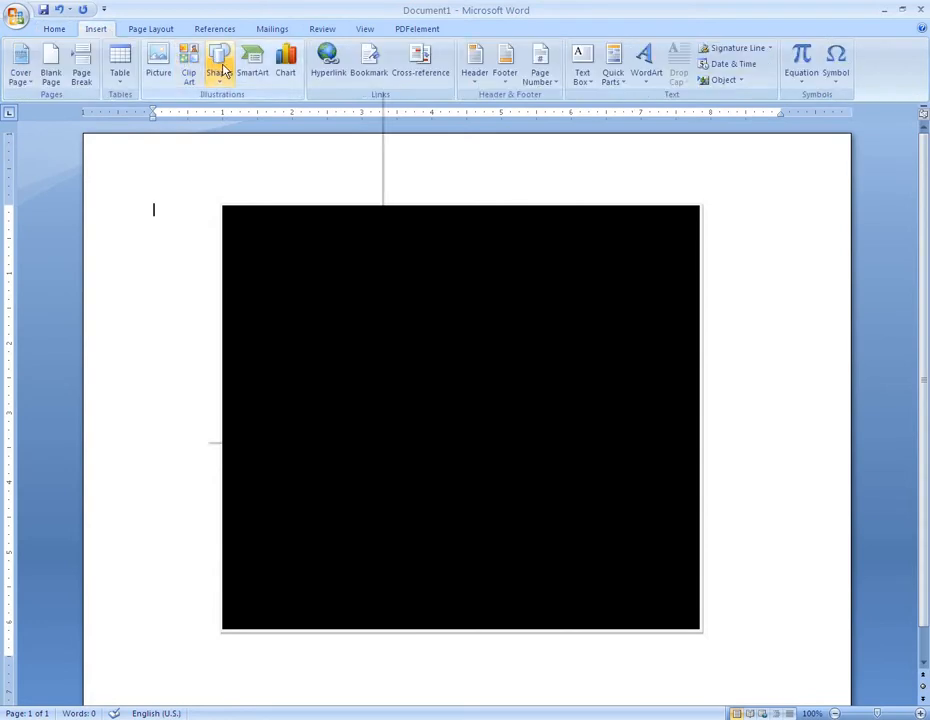
left_click(219, 62)
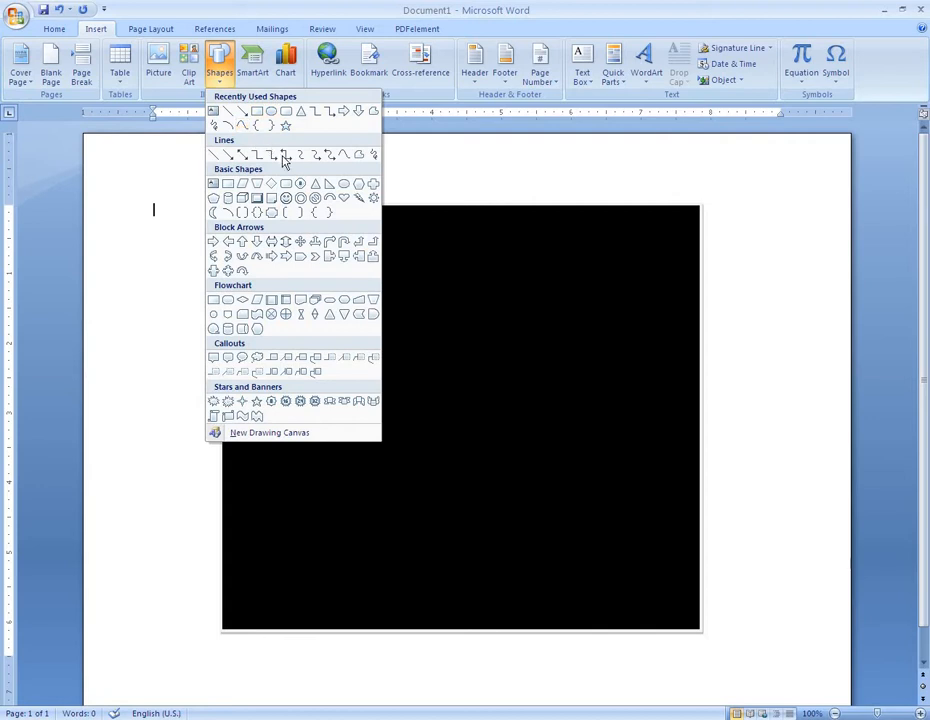
left_click(293, 202)
left_click_drag(342, 273, 636, 565)
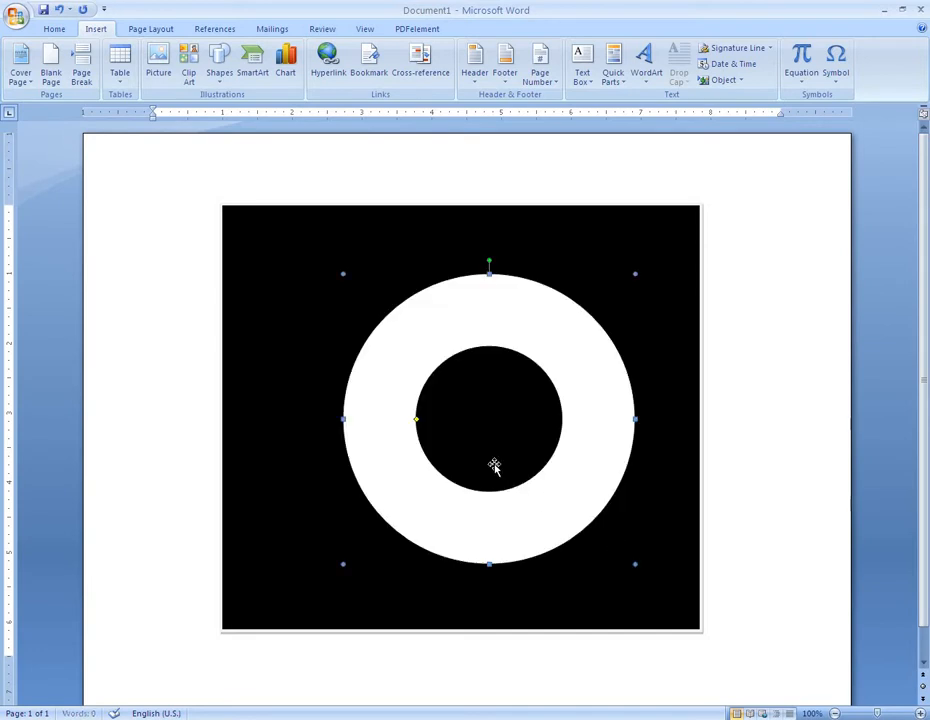
Centre the donut horizontally in the upper part of the black rectangle and enlarge its hole to make the ring thinner
mouse_move(465, 434)
left_mouse_down()
mouse_move(448, 417)
mouse_move(478, 432)
left_mouse_up()
left_click_drag(409, 388, 382, 350)
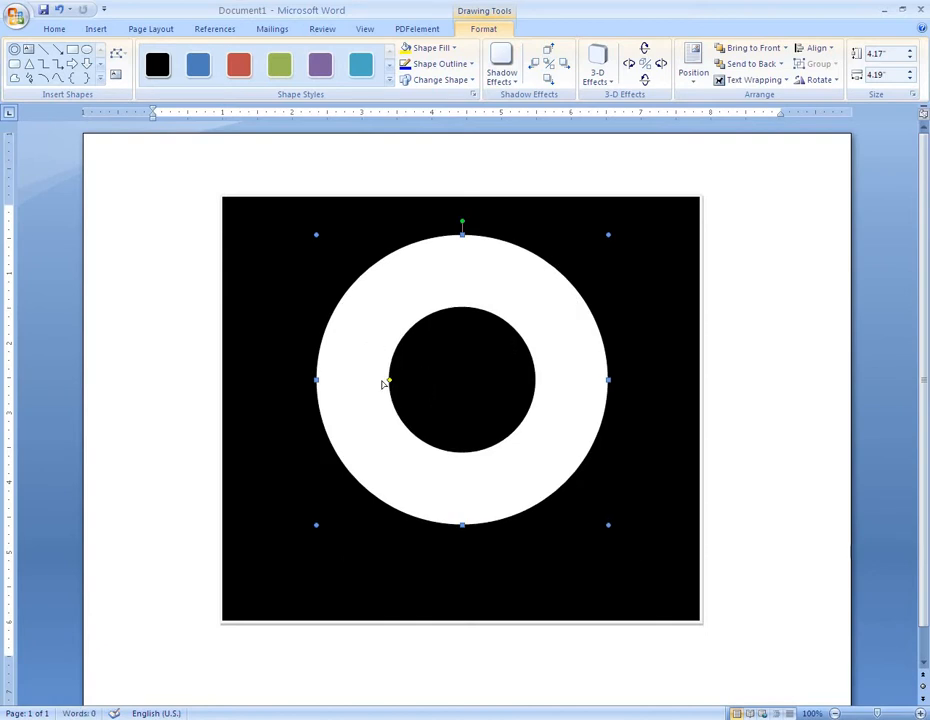
left_click_drag(386, 381, 351, 381)
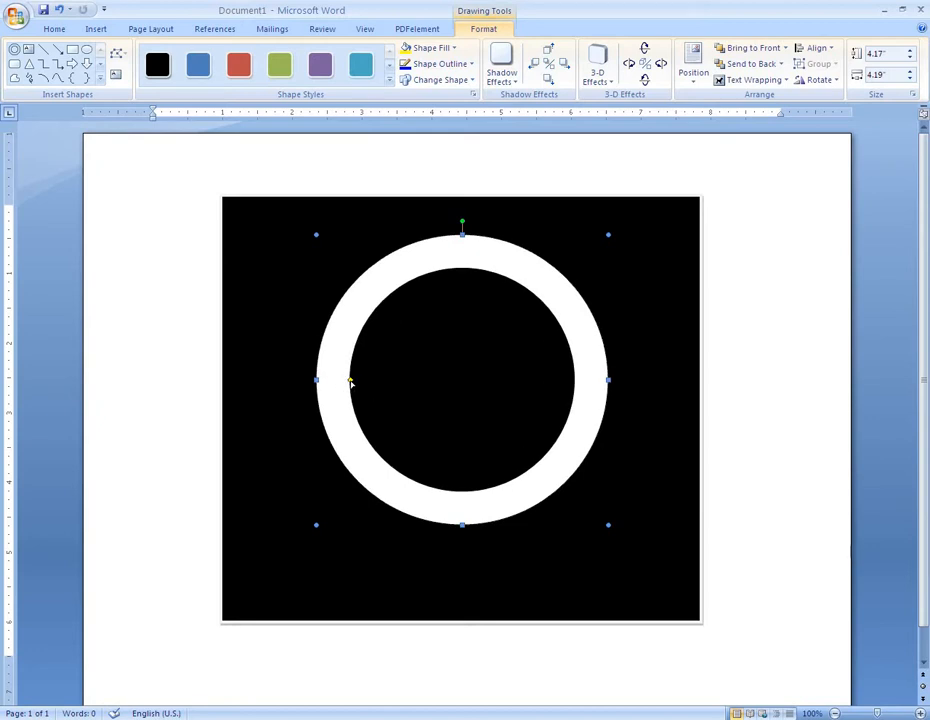
left_click_drag(351, 381, 356, 381)
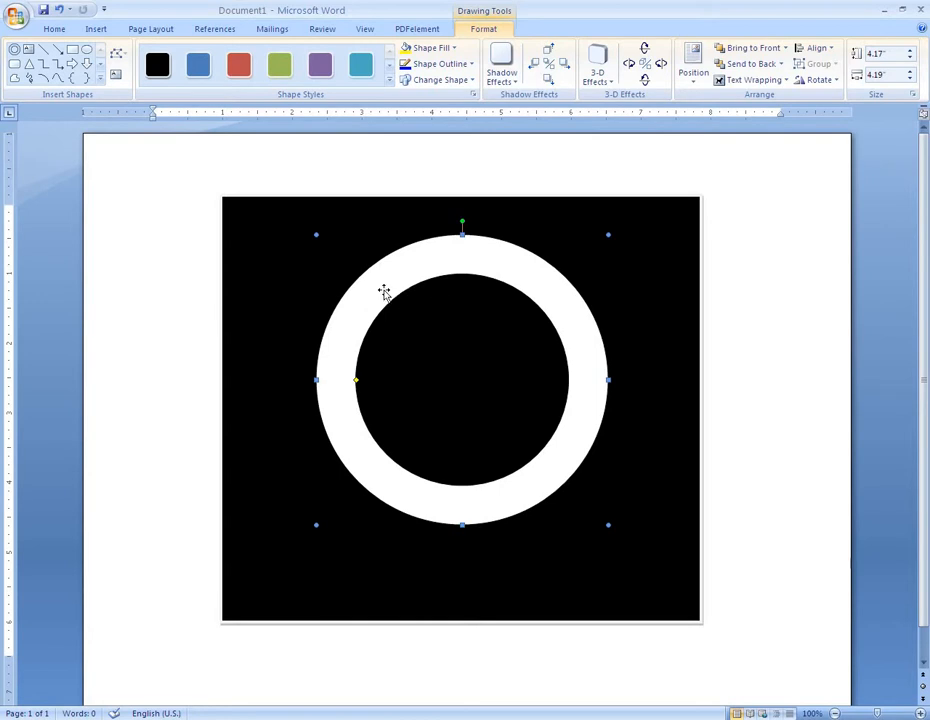
Draw an isosceles triangle about 1.29" high and 2.06" wide at the donut's lower-left edge
left_click(97, 31)
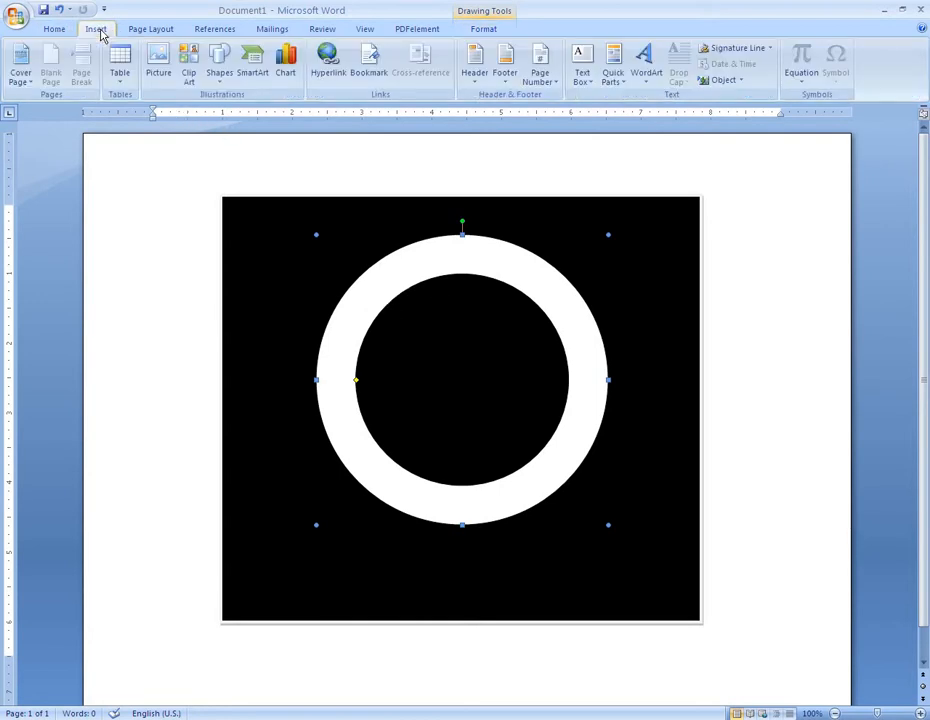
left_click(218, 66)
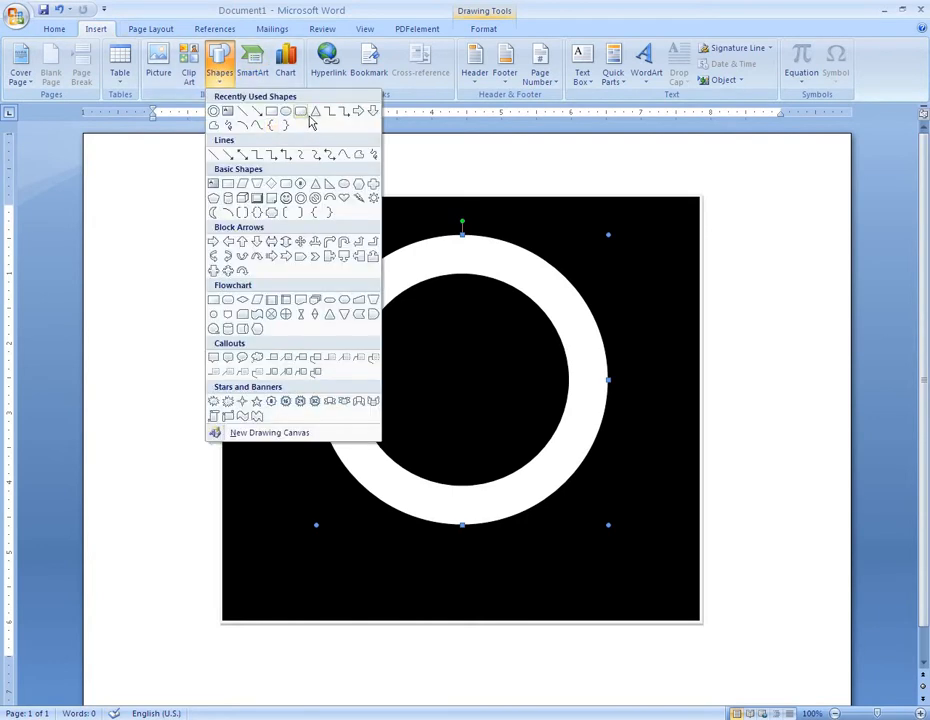
left_click(315, 188)
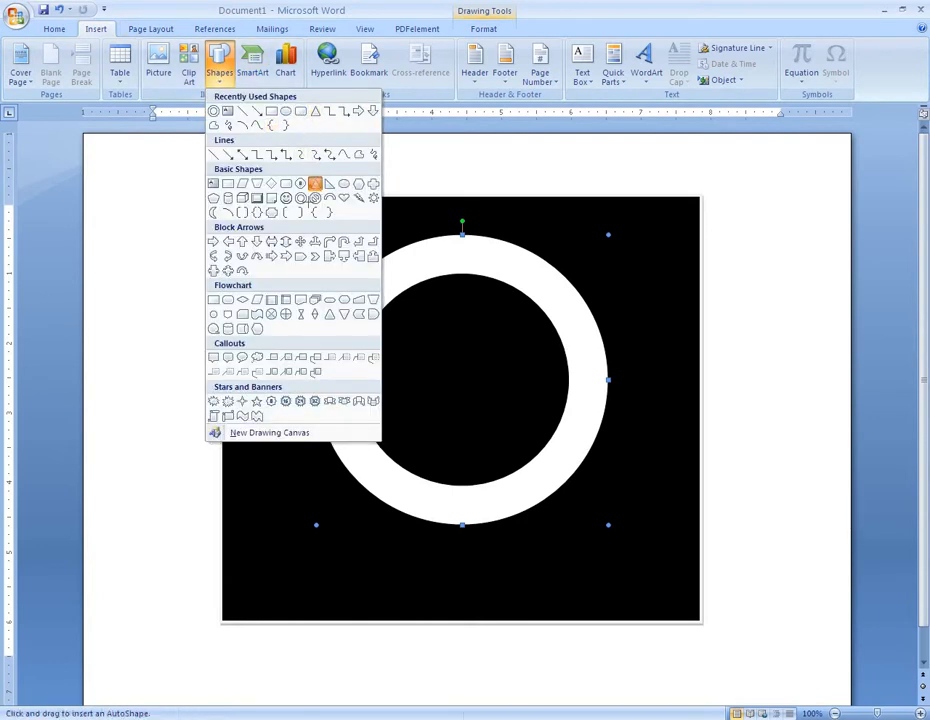
left_click_drag(271, 474, 415, 564)
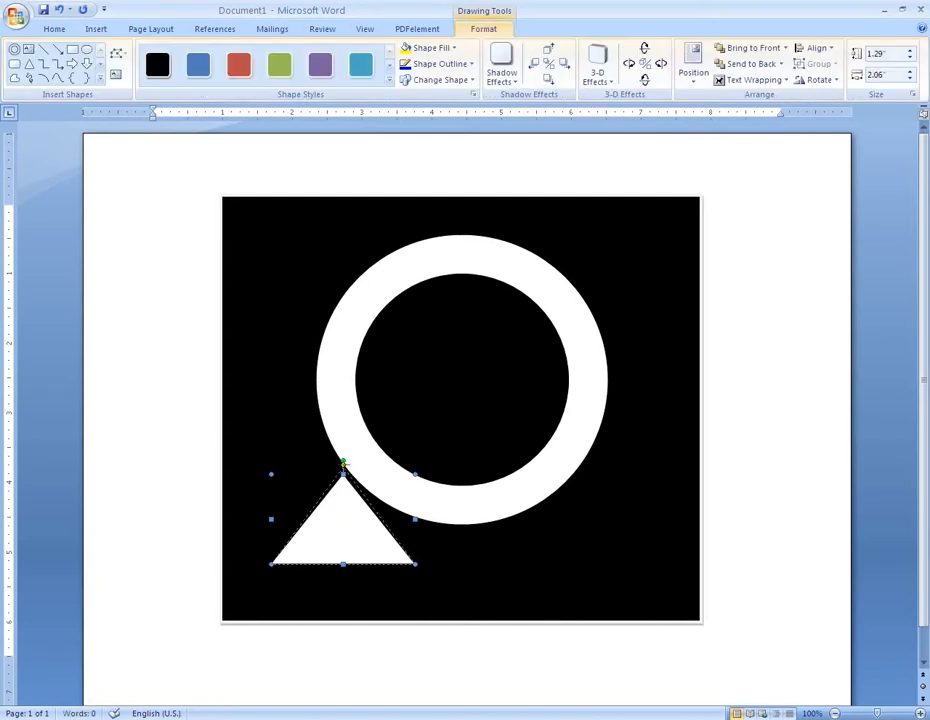
Stretch the triangle to about 1.48" high, rotate it slightly counterclockwise, and place it over the ring's lower-left part
left_click_drag(343, 473, 375, 427)
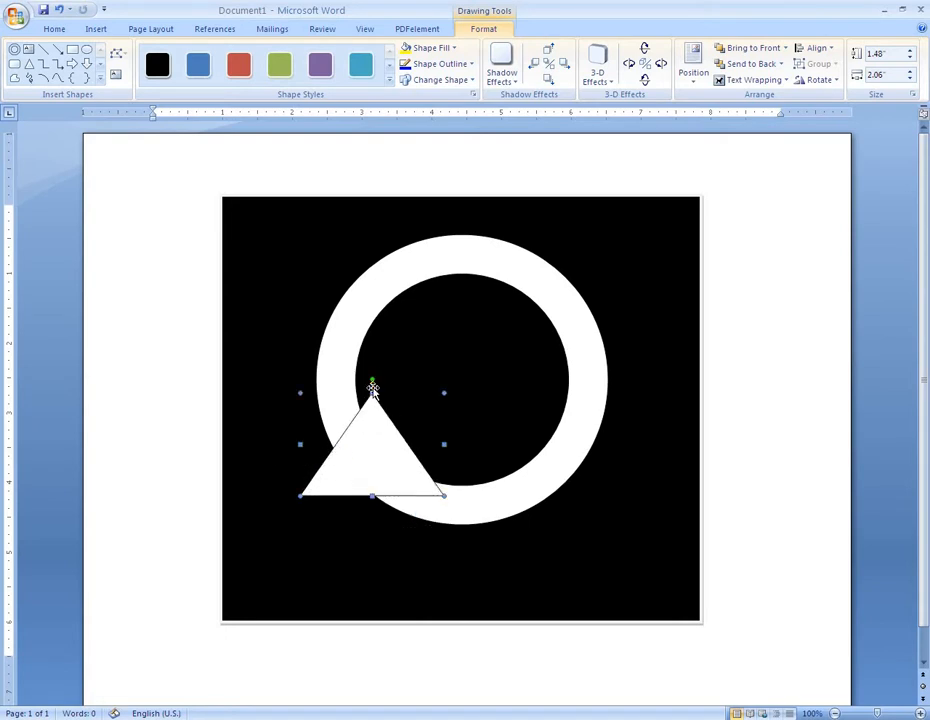
left_click_drag(371, 380, 362, 382)
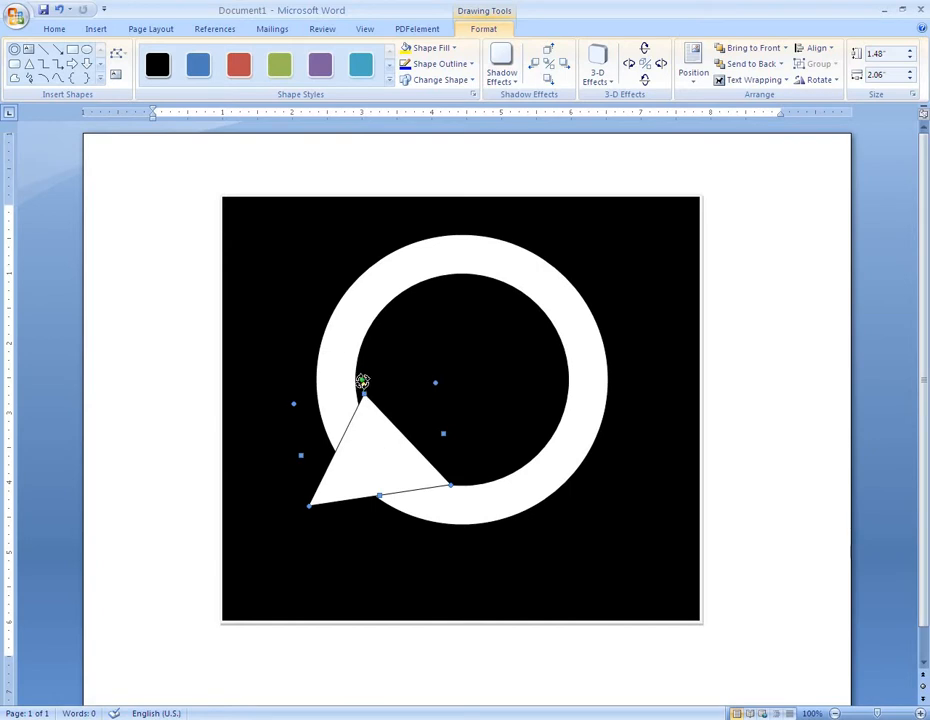
left_click_drag(362, 381, 355, 383)
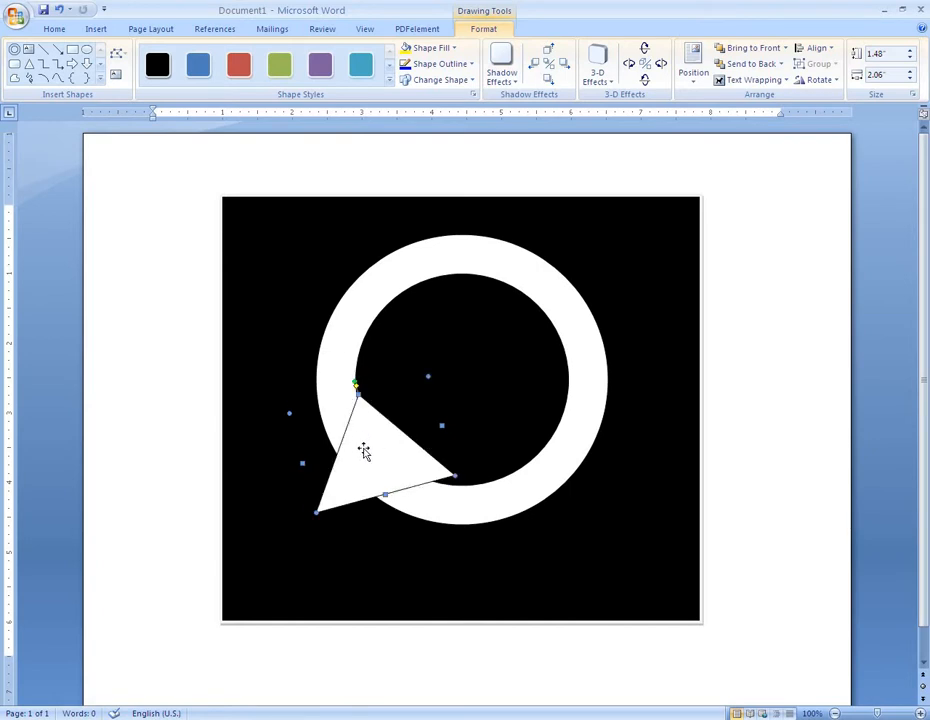
left_click_drag(376, 465, 387, 471)
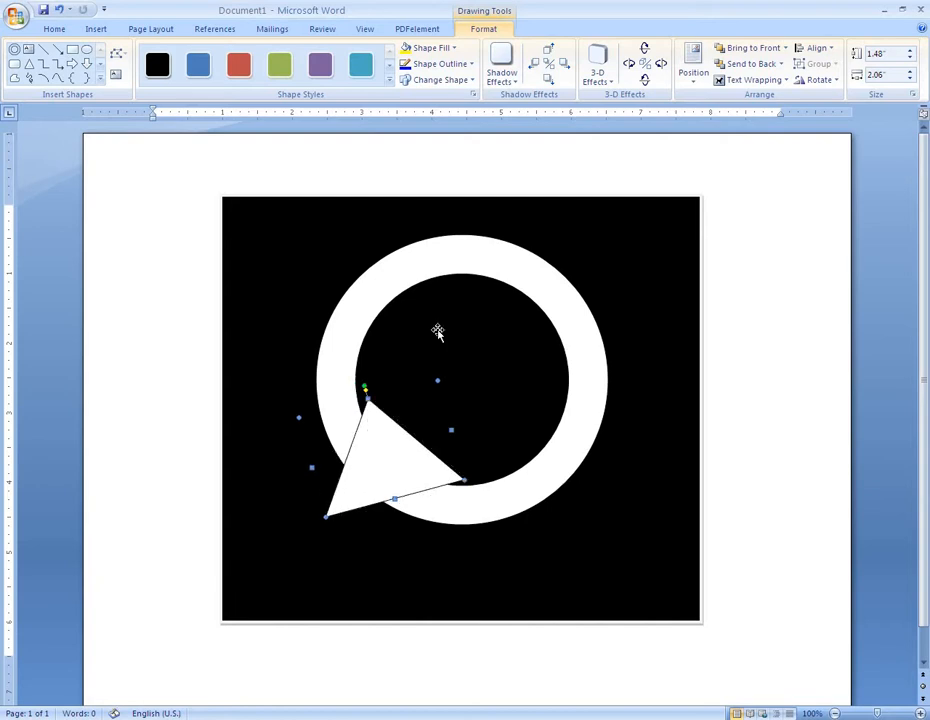
Fill the triangle with a custom medium green picked from the colour spectrum
left_click(428, 66)
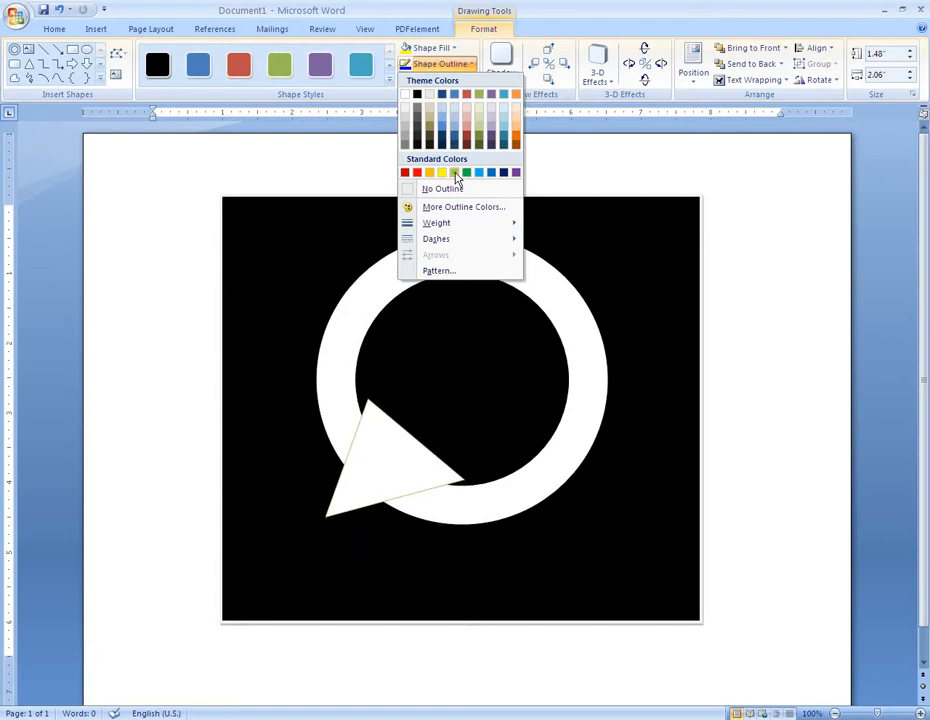
left_click(438, 51)
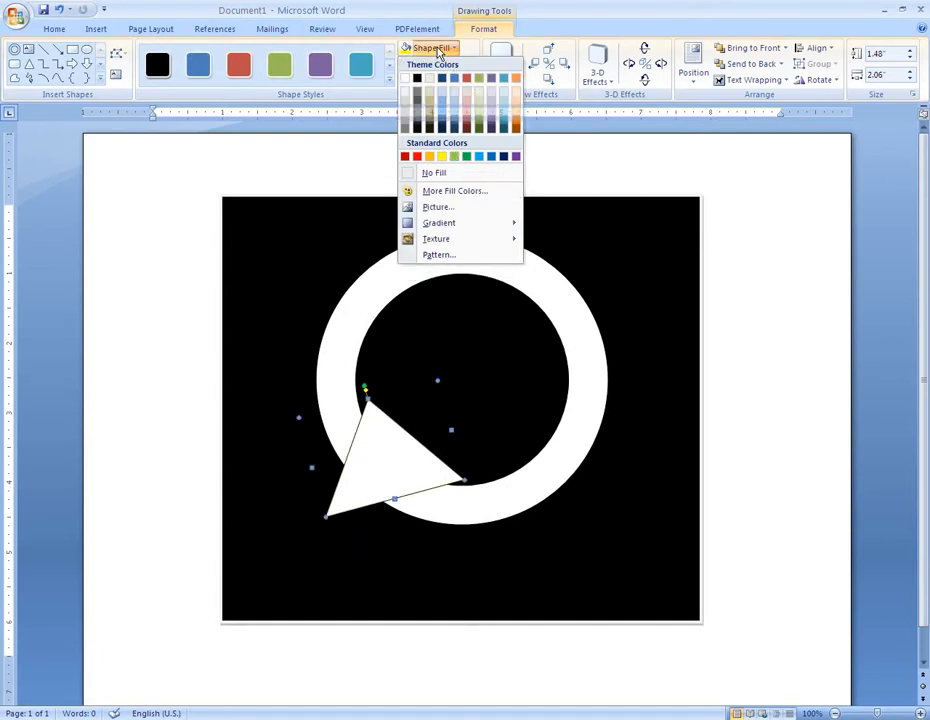
left_click(438, 51)
left_click(438, 51)
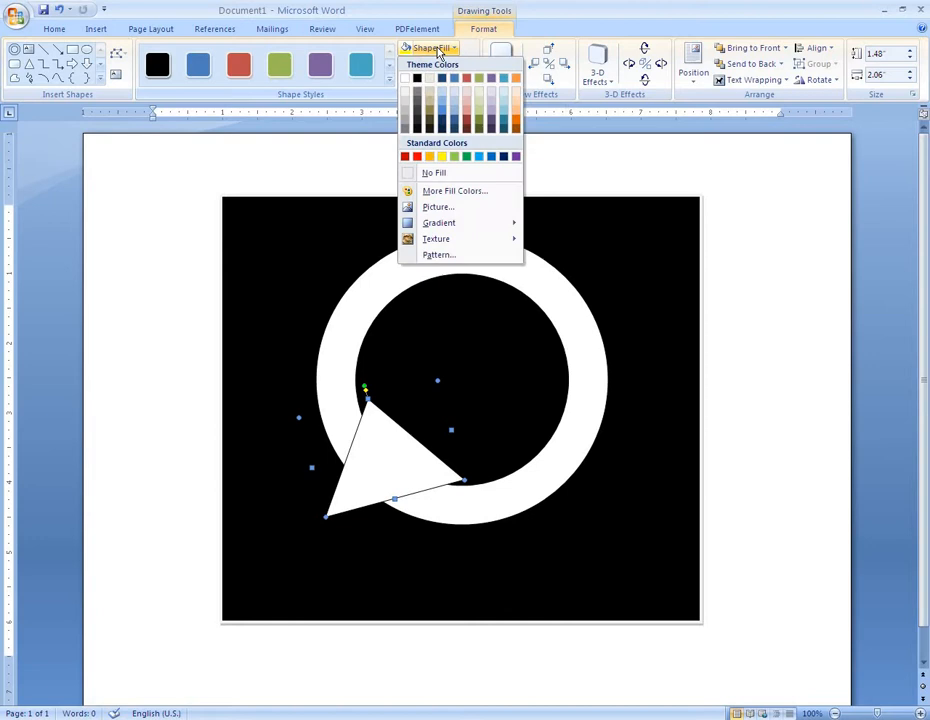
left_click(450, 187)
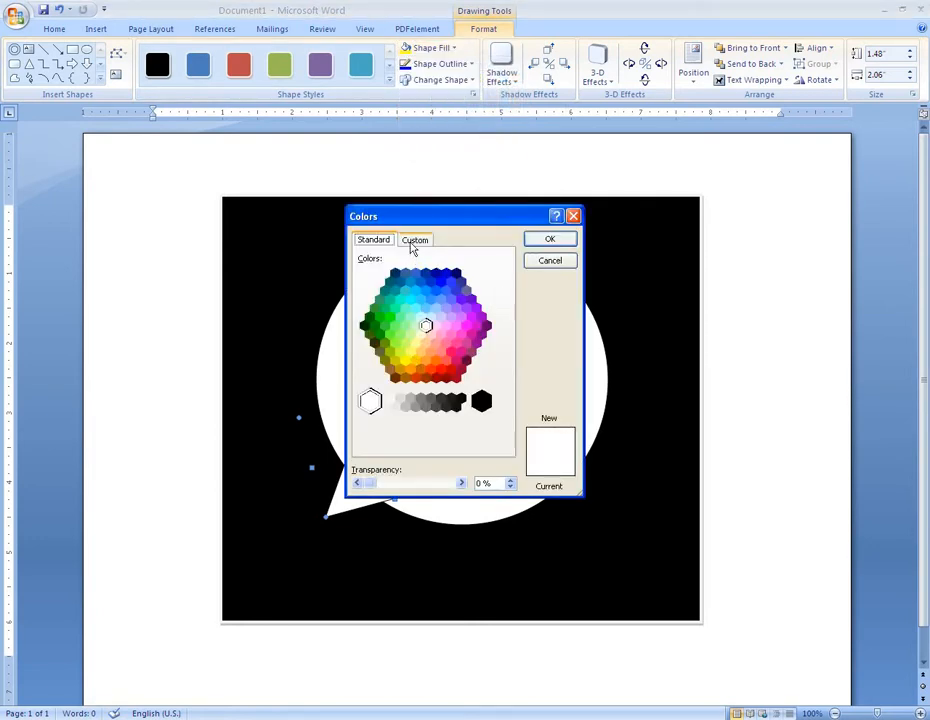
left_click(413, 242)
left_click(407, 290)
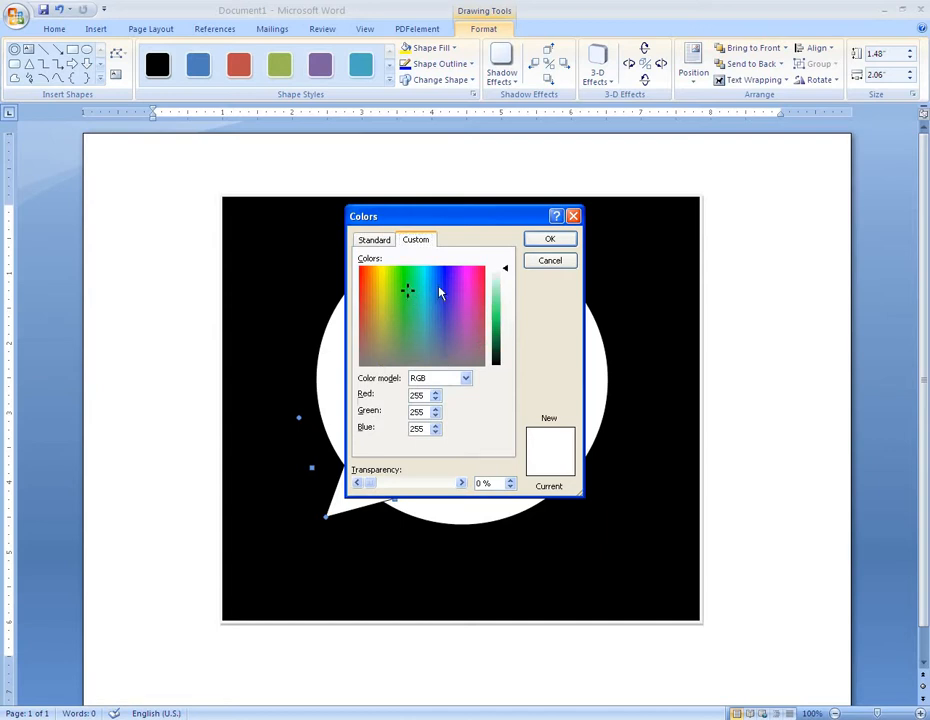
left_click_drag(498, 291, 498, 325)
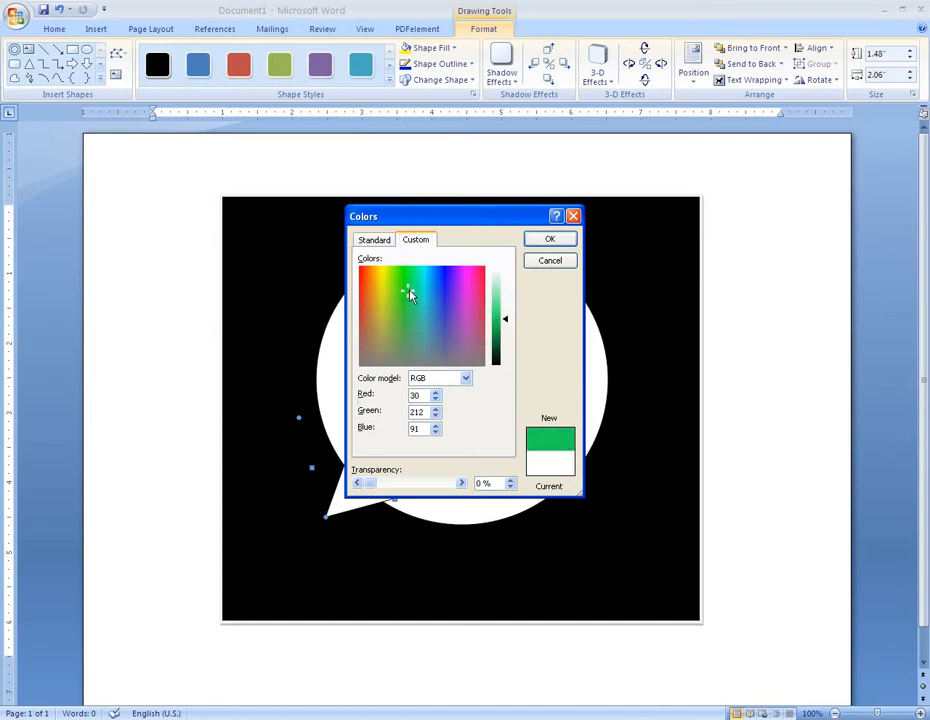
left_click_drag(410, 295, 396, 289)
left_click(548, 242)
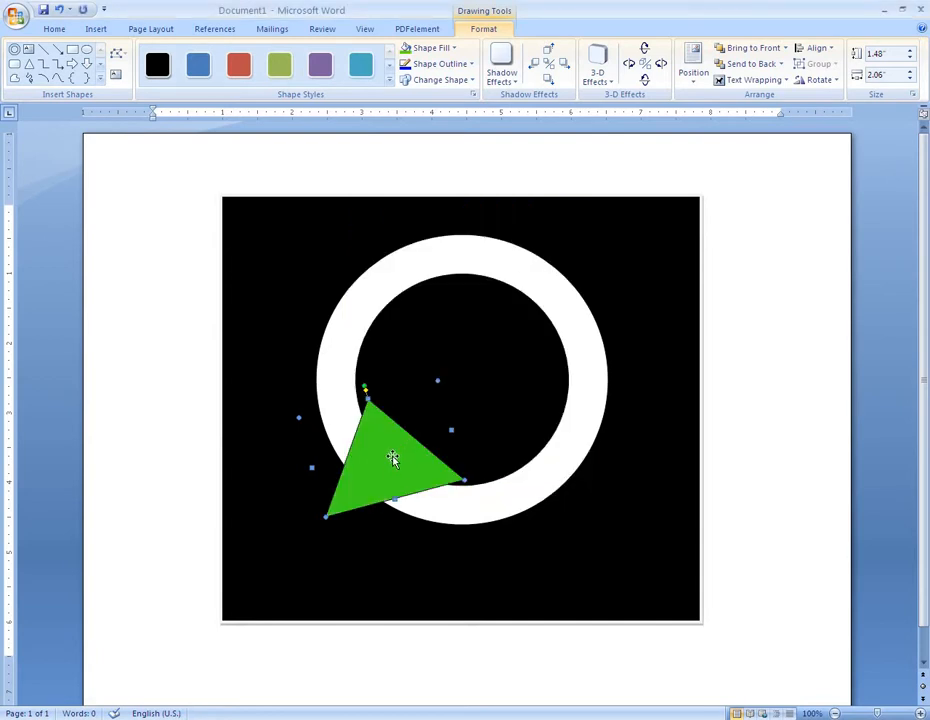
Give the triangle a very thick white outline using a custom line weight
left_click(440, 63)
mouse_move(465, 258)
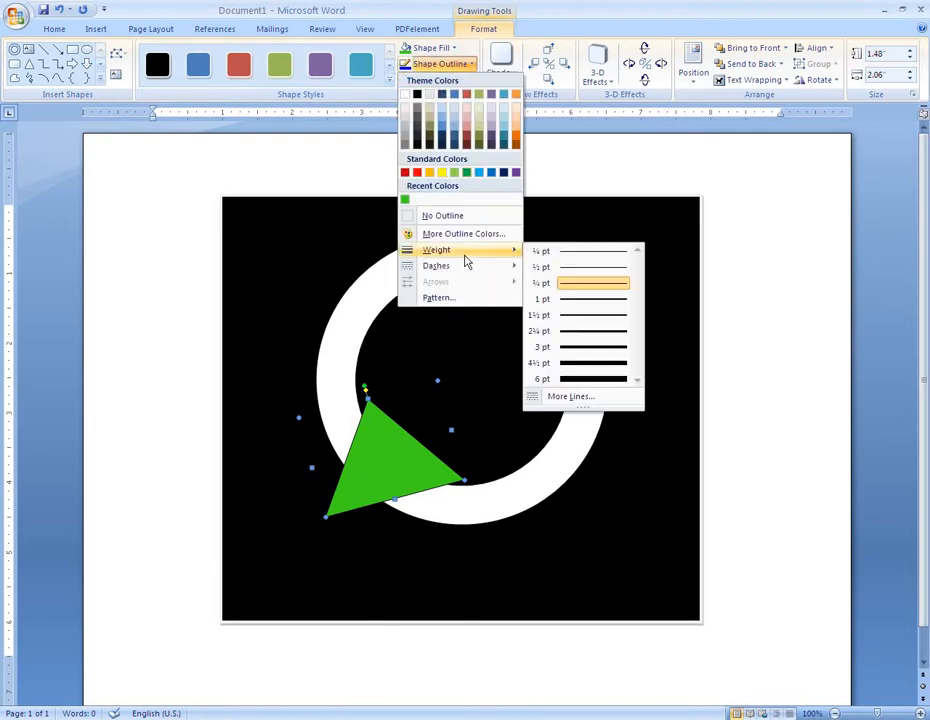
left_click(549, 397)
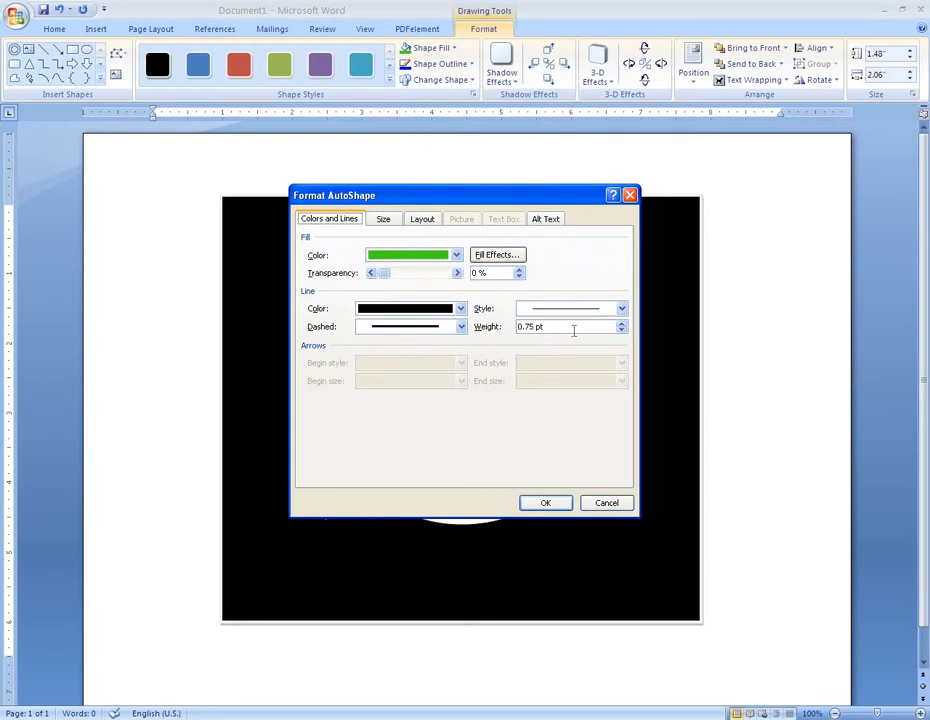
left_click_drag(574, 330, 529, 332)
left_click(545, 503)
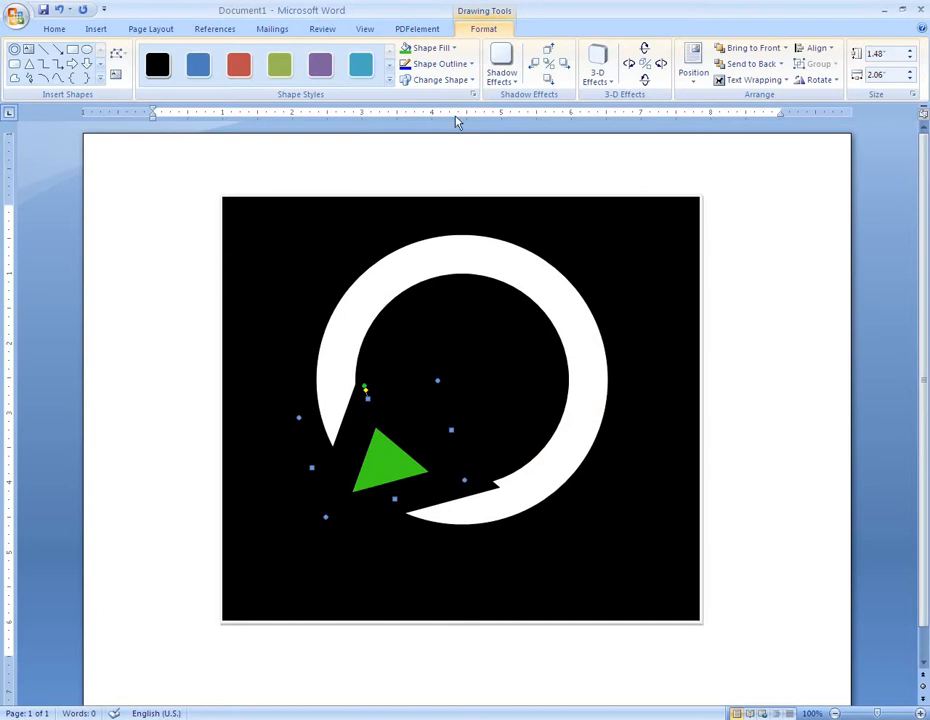
left_click(438, 64)
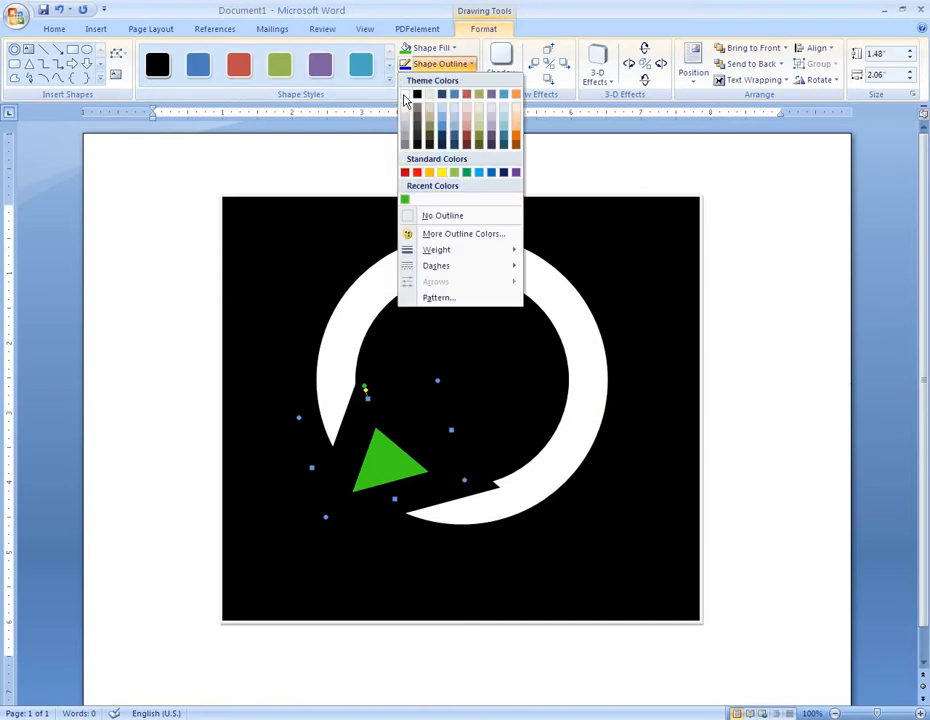
left_click(405, 97)
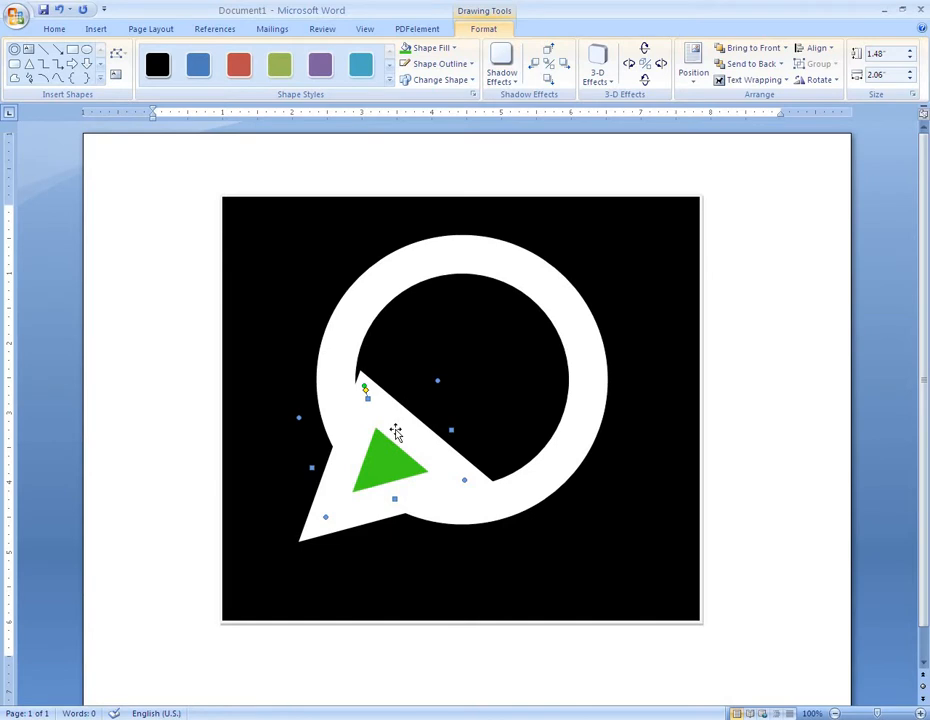
Nudge the triangle up and slightly right in fine increments to fit it against the ring
key("ctrl+Up")
key("ctrl+Up")
key("ctrl+Right")
key("ctrl+Up")
key("ctrl+Up")
key("ctrl+Up")
key("ctrl+Up")
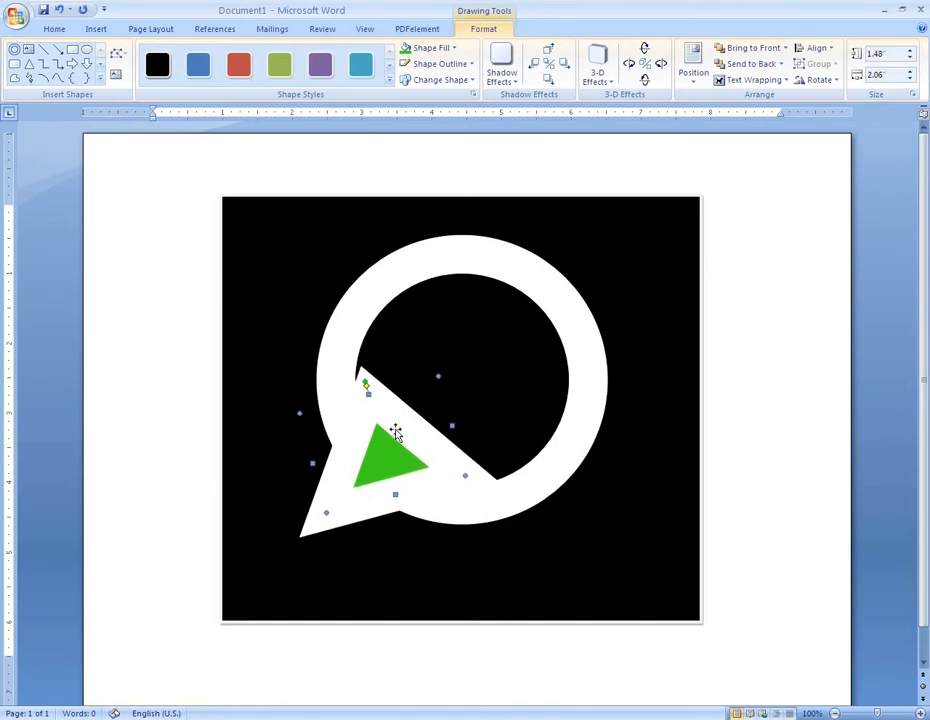
key("ctrl+Up")
key("ctrl+Up")
key("ctrl+Up")
key("ctrl+Right")
key("ctrl+Right")
key("ctrl+Up")
key("ctrl+Up")
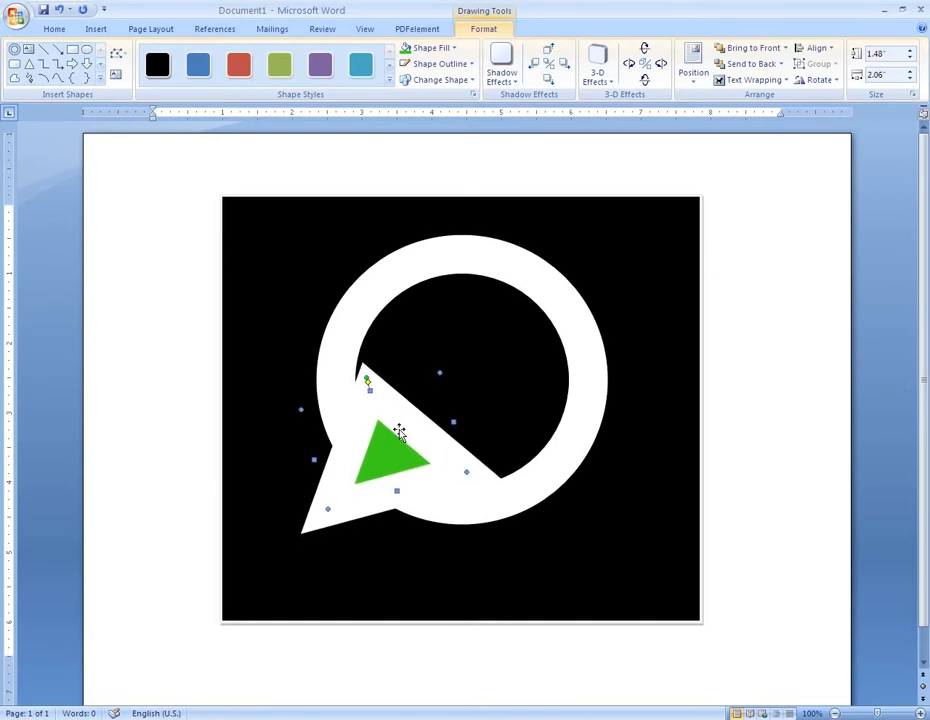
key("ctrl+Up")
key("ctrl+Up")
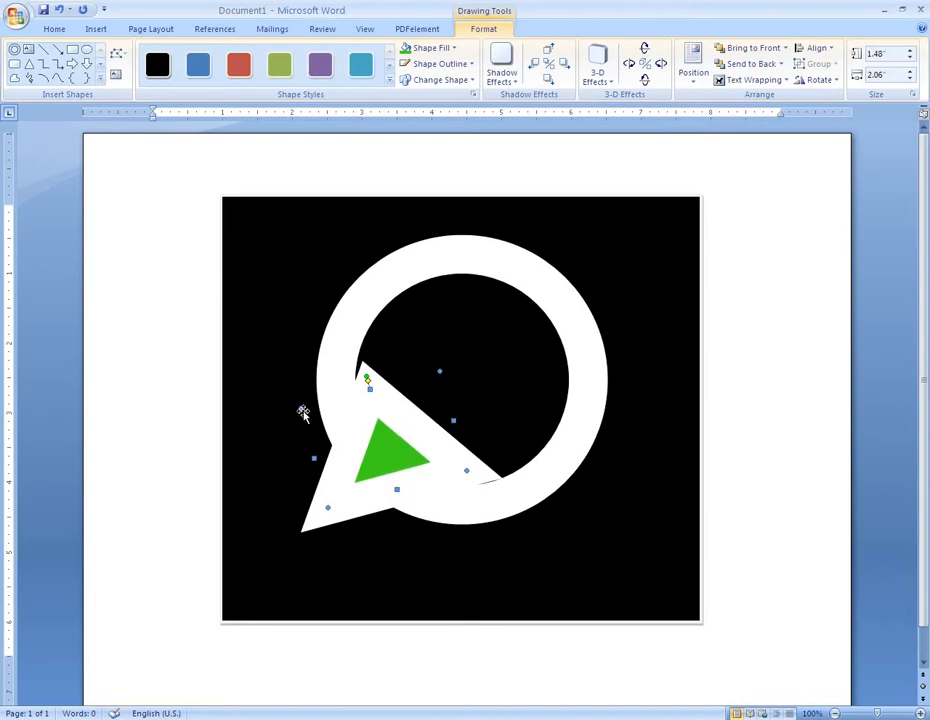
Enlarge the triangle to about 1.73" high and 2.23" wide, and nudge it right in fine increments along the ring
left_click_drag(298, 407, 282, 390)
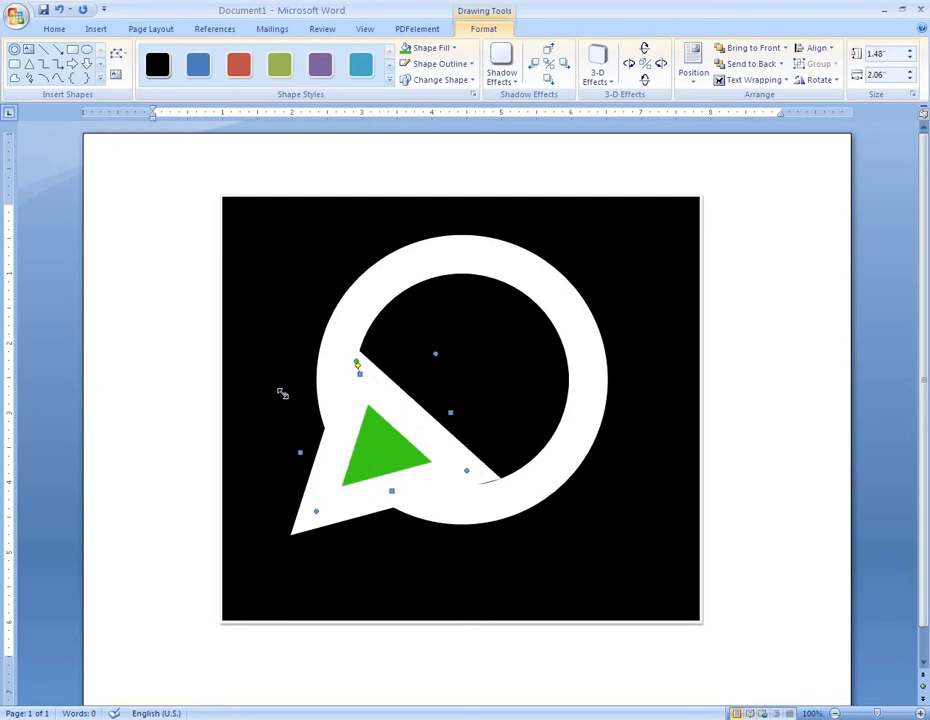
key("ctrl+Right")
key("ctrl+Right")
key("ctrl+Right")
key("ctrl+Right")
key("ctrl+Right")
key("ctrl+Right")
key("ctrl+Right")
key("ctrl+Right")
key("ctrl+Right")
key("ctrl+Right")
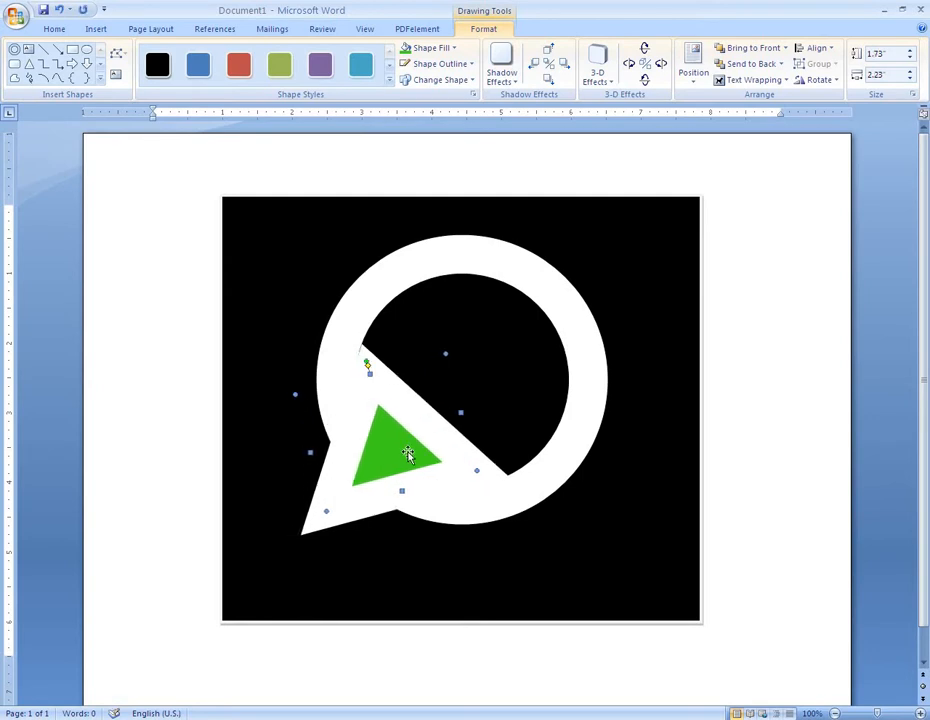
key("ctrl+Right")
key("ctrl+Right")
key("ctrl+Right")
key("ctrl+Right")
key("ctrl+Right")
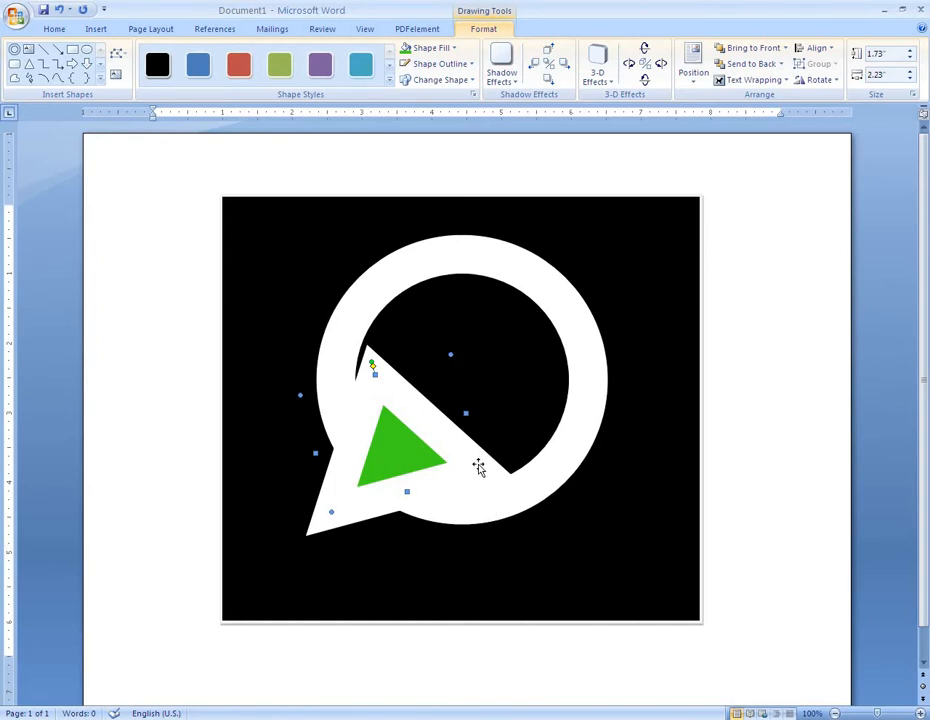
Shrink the triangle to about 1.62" high and 2.11" wide, and nudge it right and up in fine increments
left_click_drag(480, 471, 469, 465)
key("ctrl+Right")
key("ctrl+Right")
key("ctrl+Right")
key("ctrl+Right")
key("ctrl+Right")
key("ctrl+Right")
key("ctrl+Right")
key("ctrl+Right")
key("ctrl+Right")
key("ctrl+Right")
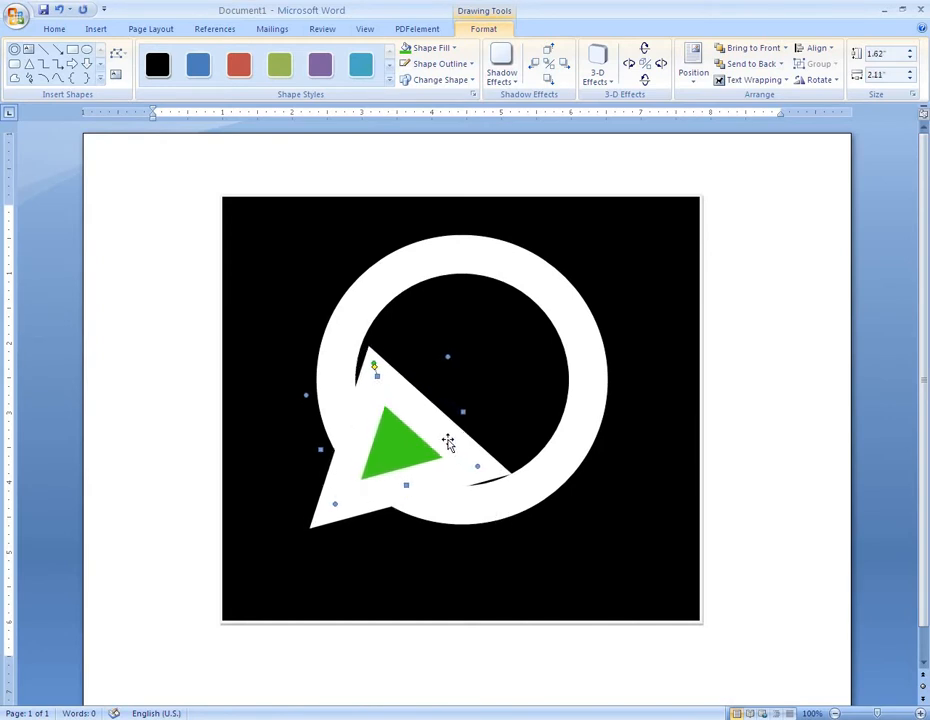
key("ctrl+Up")
key("ctrl+Up")
key("ctrl+Up")
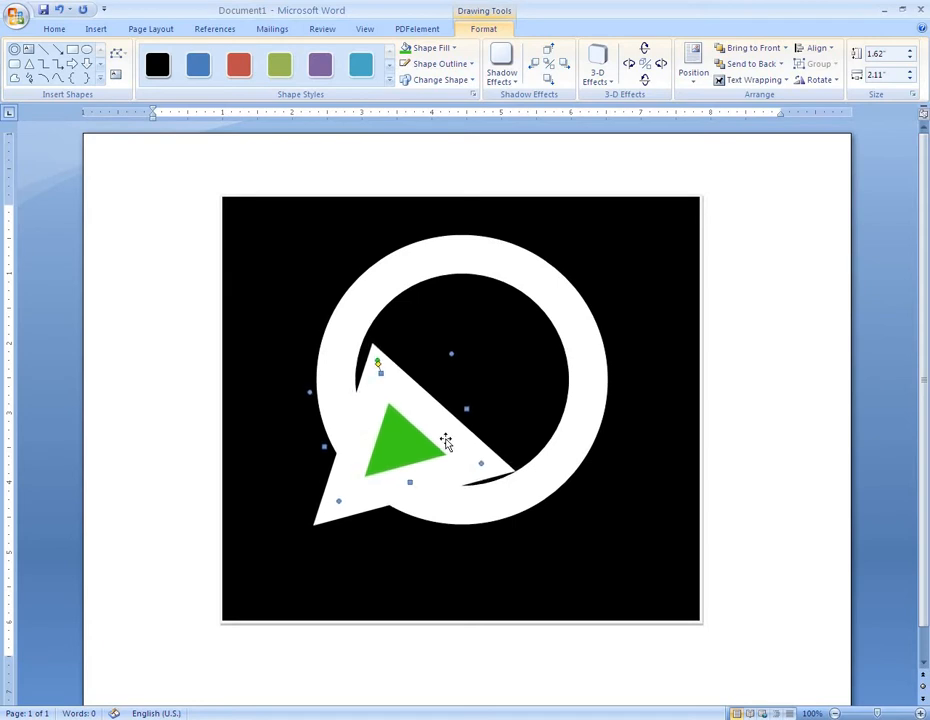
Nudge the triangle left and down in fine increments to fit its outline against the ring
key("ctrl+Left")
key("ctrl+Left")
key("ctrl+Left")
key("ctrl+Left")
key("ctrl+Left")
key("ctrl+Left")
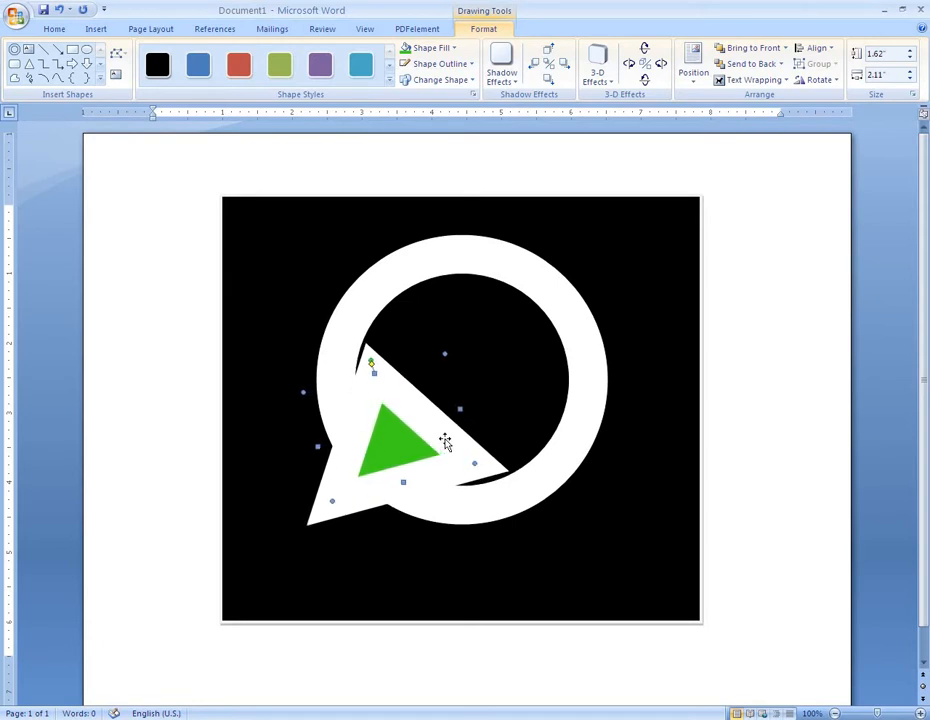
key("ctrl+Down")
key("ctrl+Down")
key("ctrl+Down")
key("ctrl+Down")
key("ctrl+Down")
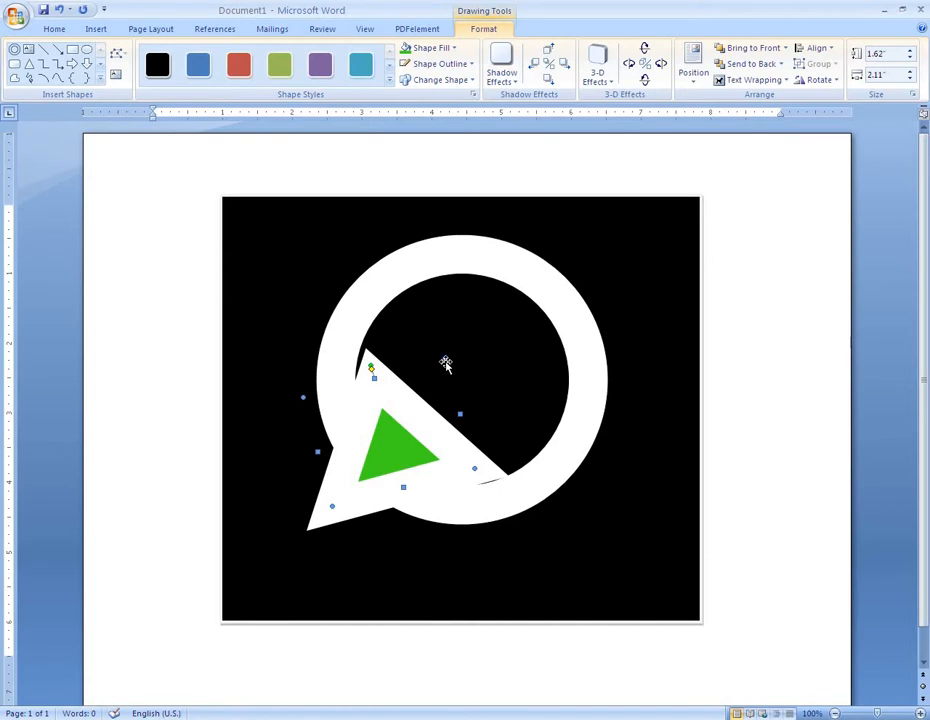
Shrink the triangle to about 1.56" high and 1.98" wide, and fine-tune its position to close the gap at the ring's inner edge
left_click_drag(444, 360, 434, 369)
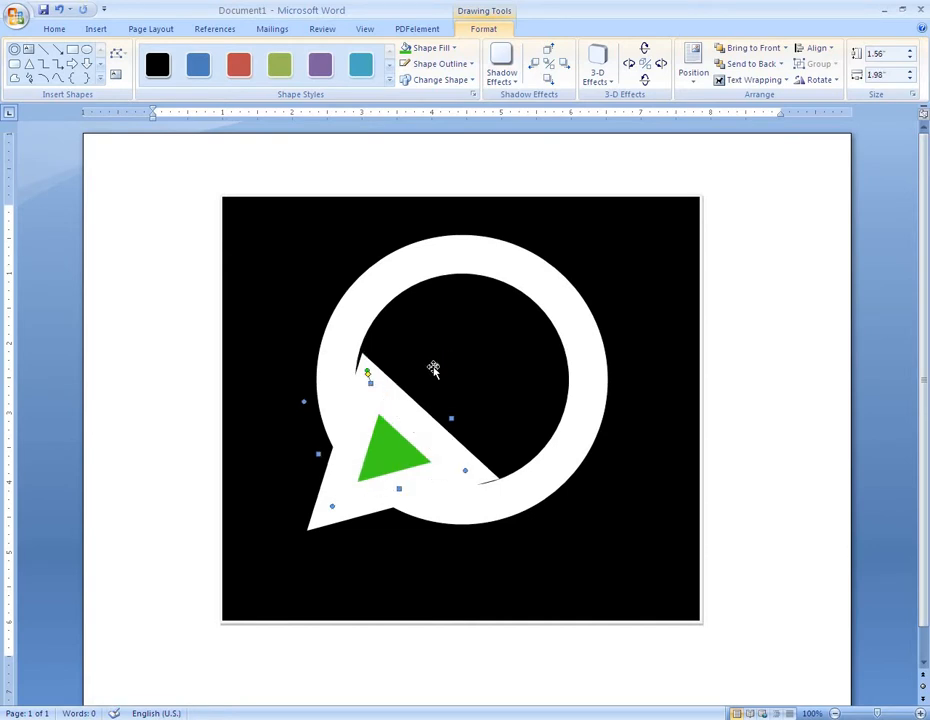
key("ctrl+Right")
key("ctrl+Down")
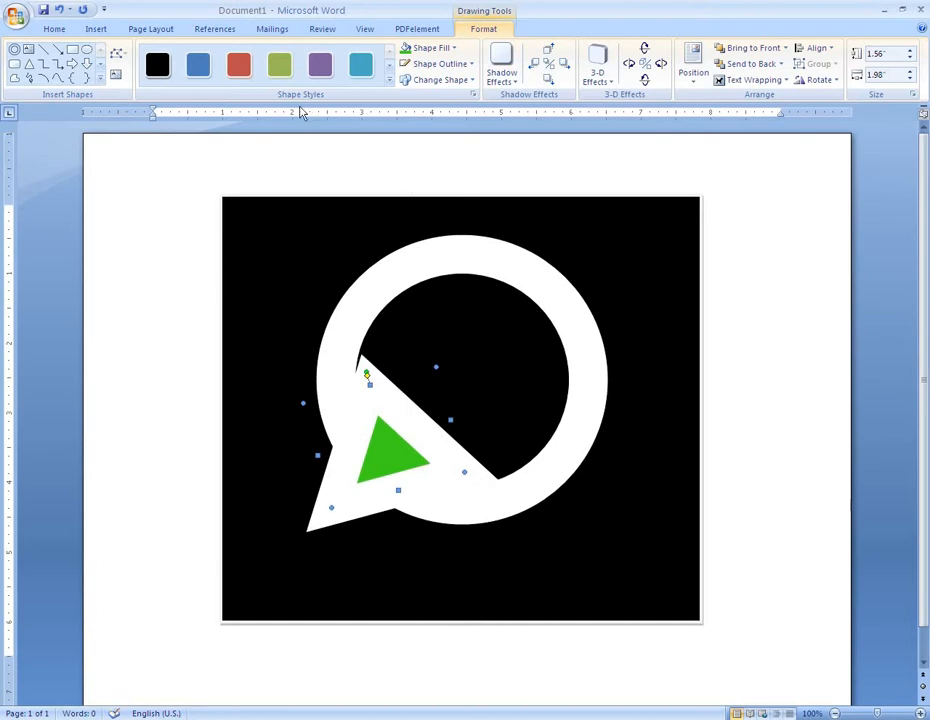
Draw an oval about 2.57" high and 2.62" wide and move it over the hole of the ring
left_click(87, 49)
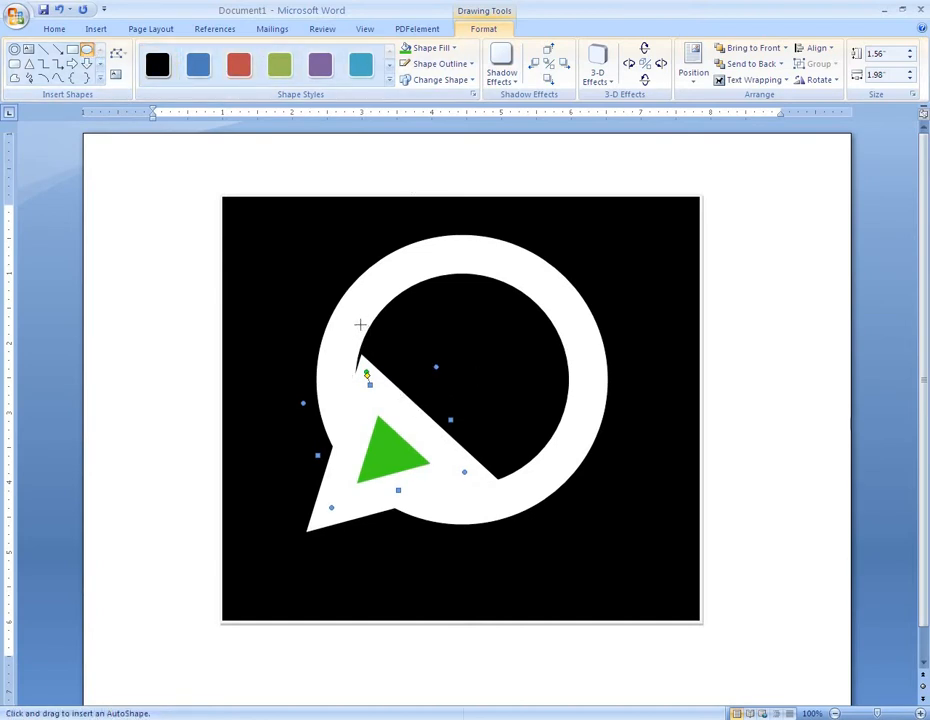
left_click_drag(368, 325, 551, 507)
left_click_drag(484, 421, 469, 368)
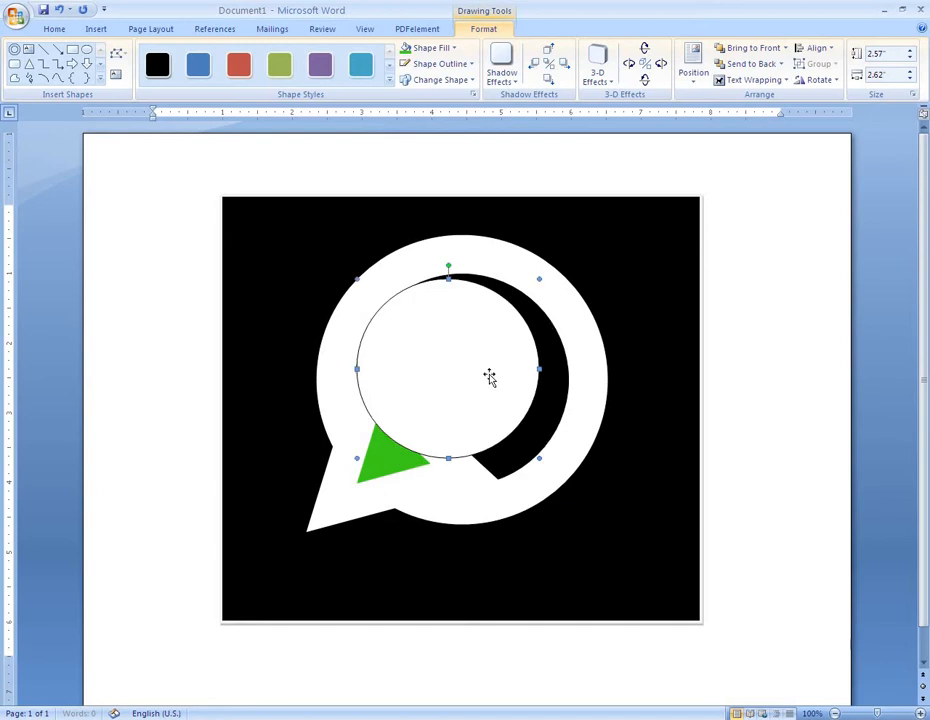
Stretch the oval to about 3.03" high and 3" wide to fit the ring's hole
left_click_drag(540, 369, 567, 370)
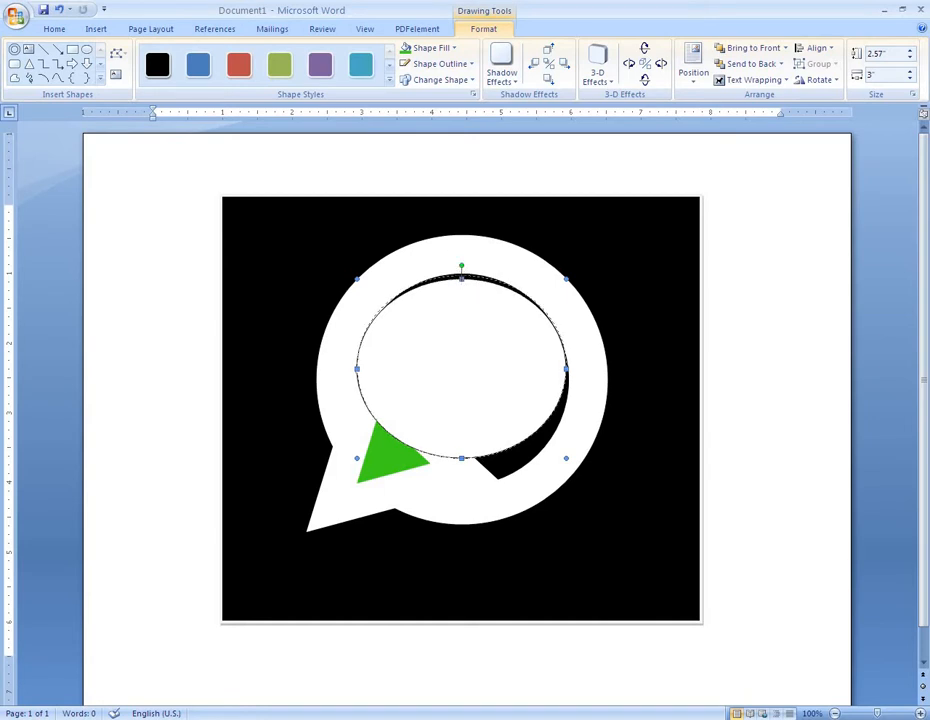
left_click_drag(461, 278, 461, 272)
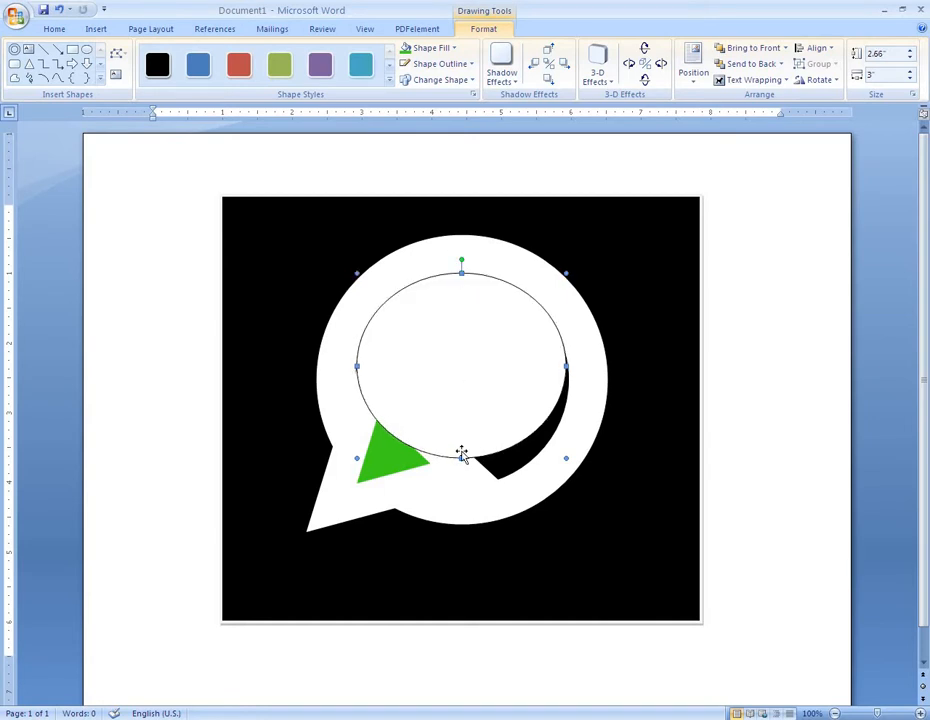
left_click_drag(464, 467, 473, 485)
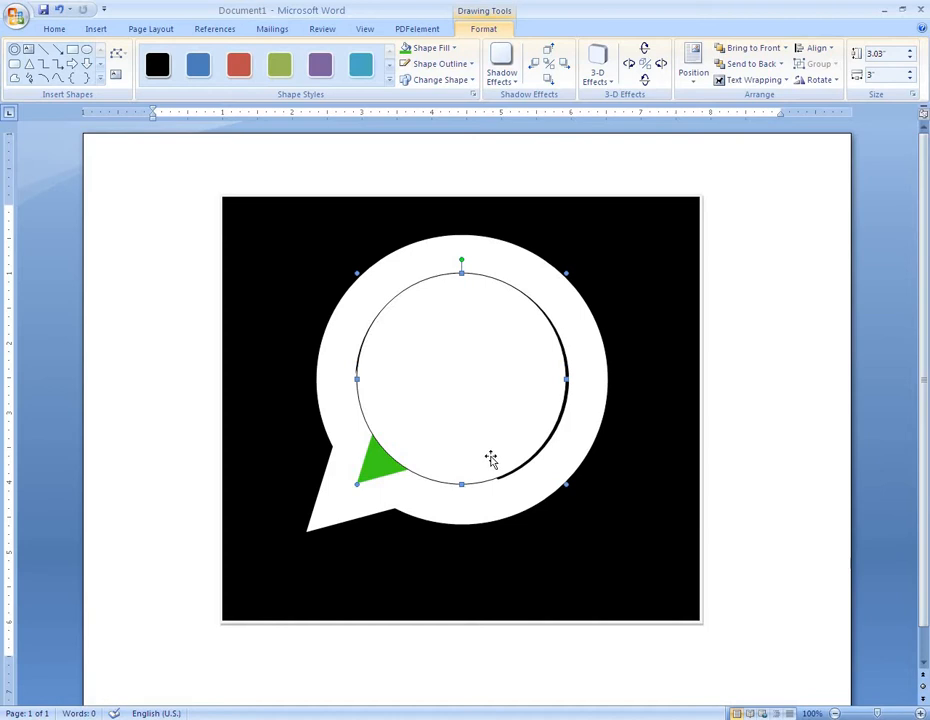
Widen the oval to about 3.15" and nudge it in fine increments until it covers the ring's hole completely
key("ctrl+Right")
key("ctrl+Right")
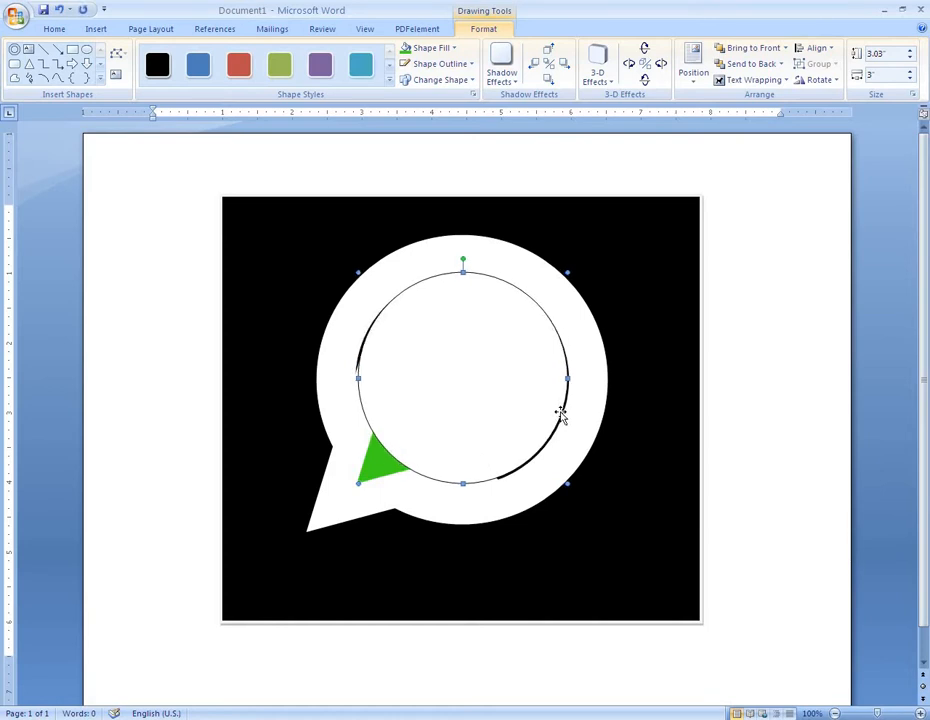
key("ctrl+Right")
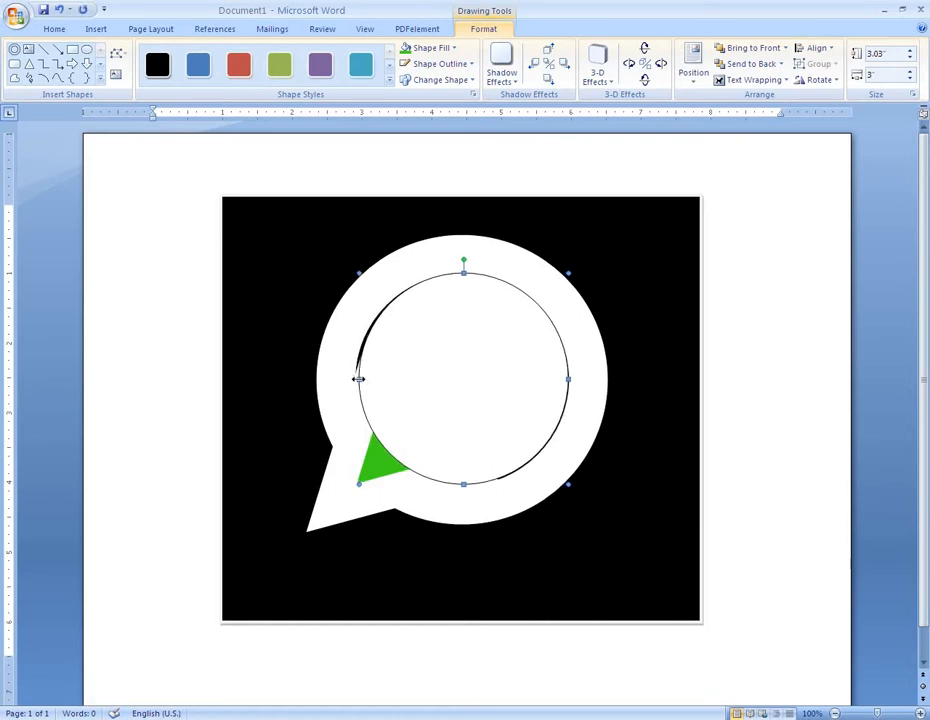
left_click_drag(358, 378, 355, 379)
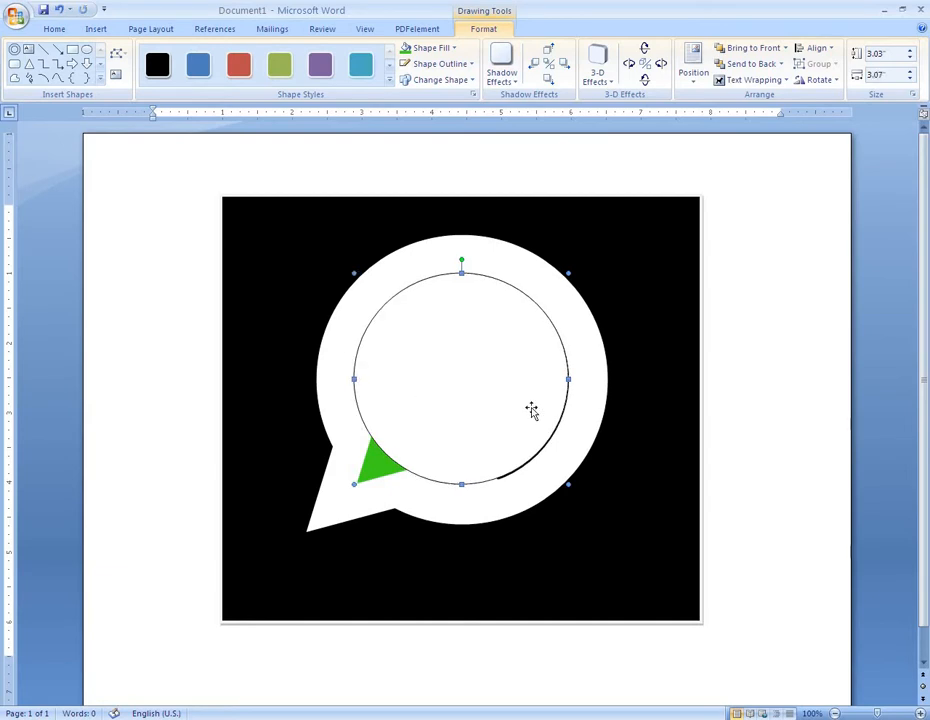
key("ctrl+Right")
key("ctrl+Right")
key("ctrl+Right")
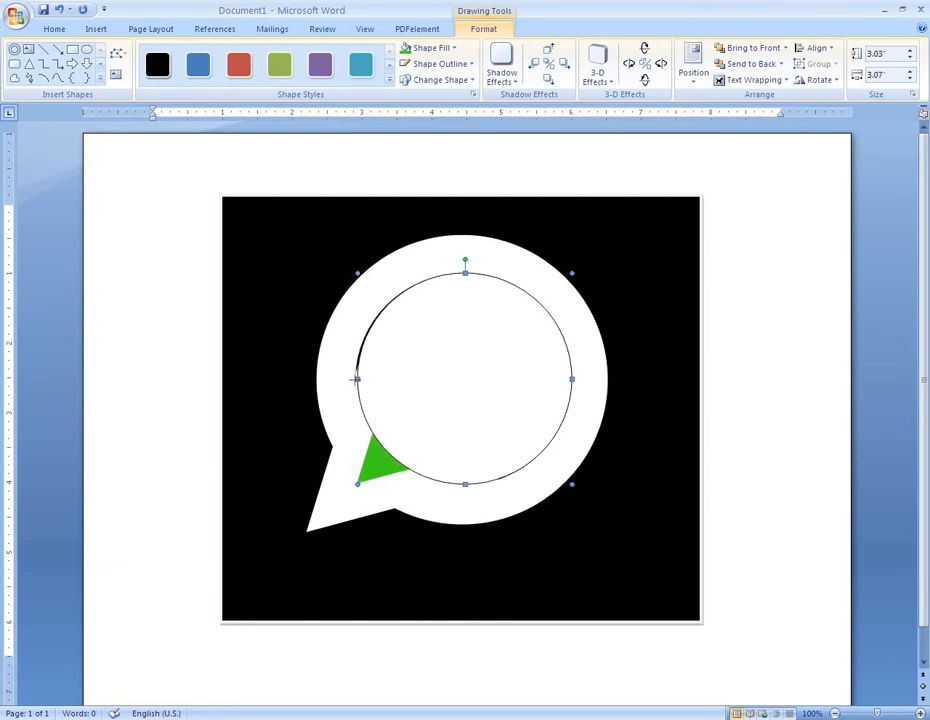
left_click_drag(353, 378, 354, 379)
key("ctrl+Right")
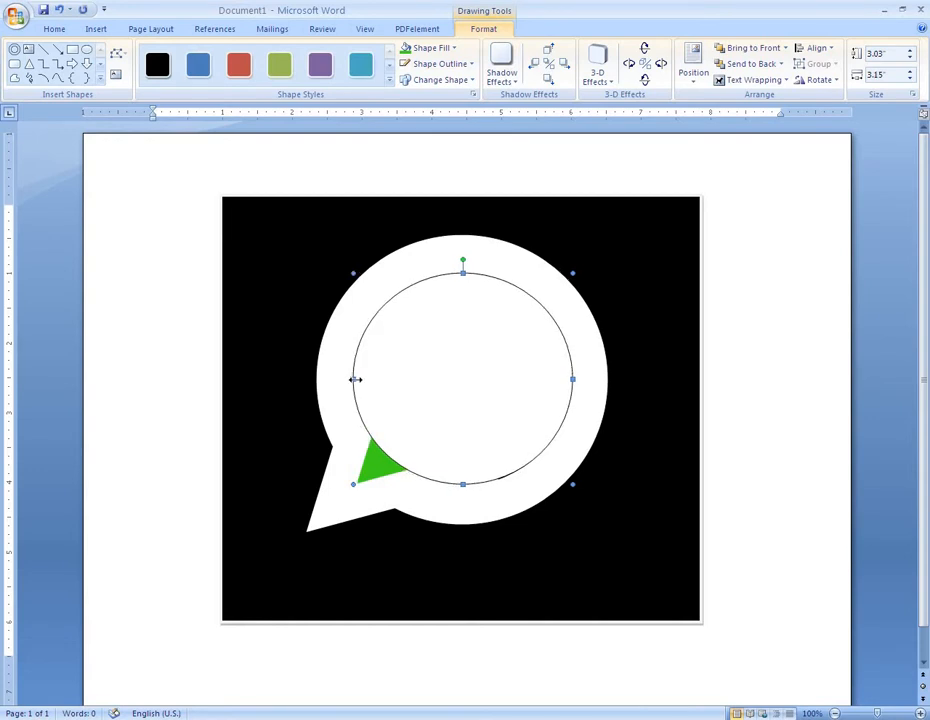
key("ctrl+Down")
key("ctrl+Right")
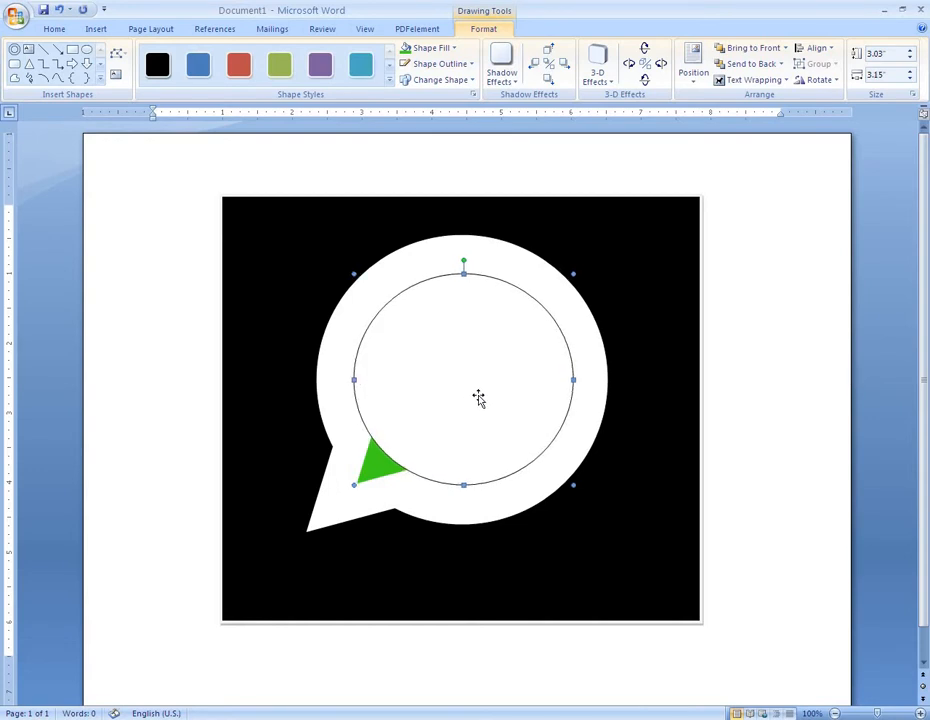
Apply the recently used green to both the fill and the outline of the oval
left_click(420, 50)
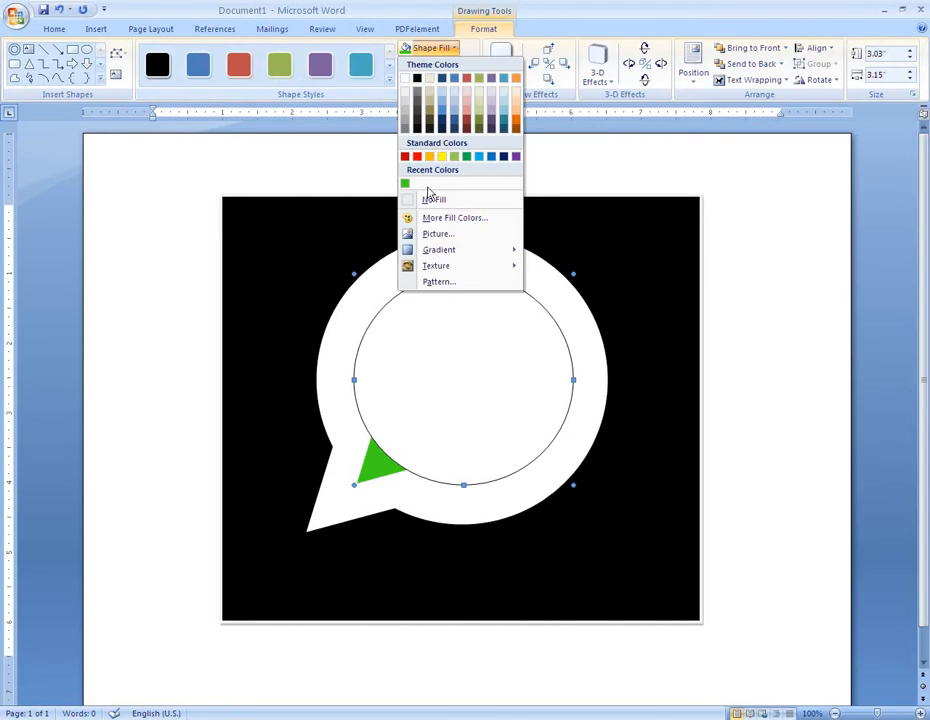
left_click(407, 184)
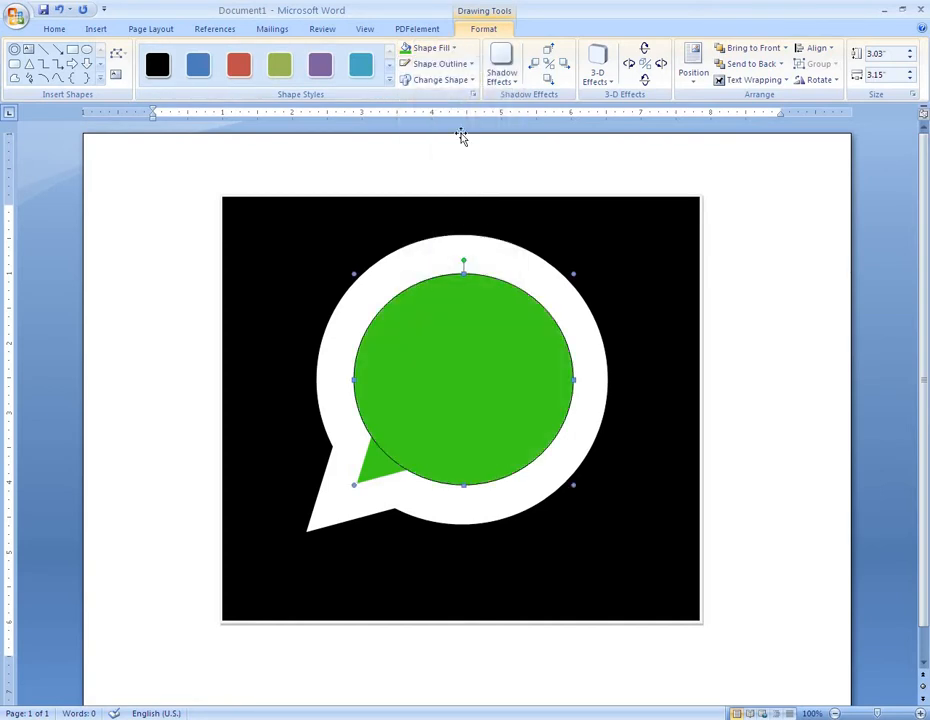
left_click(435, 63)
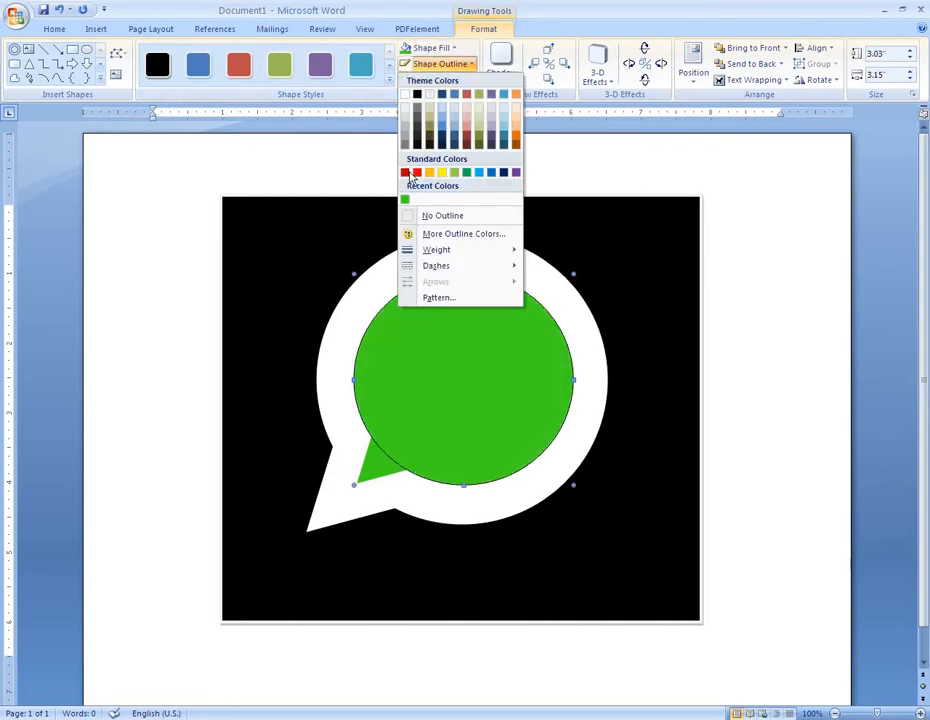
left_click(406, 203)
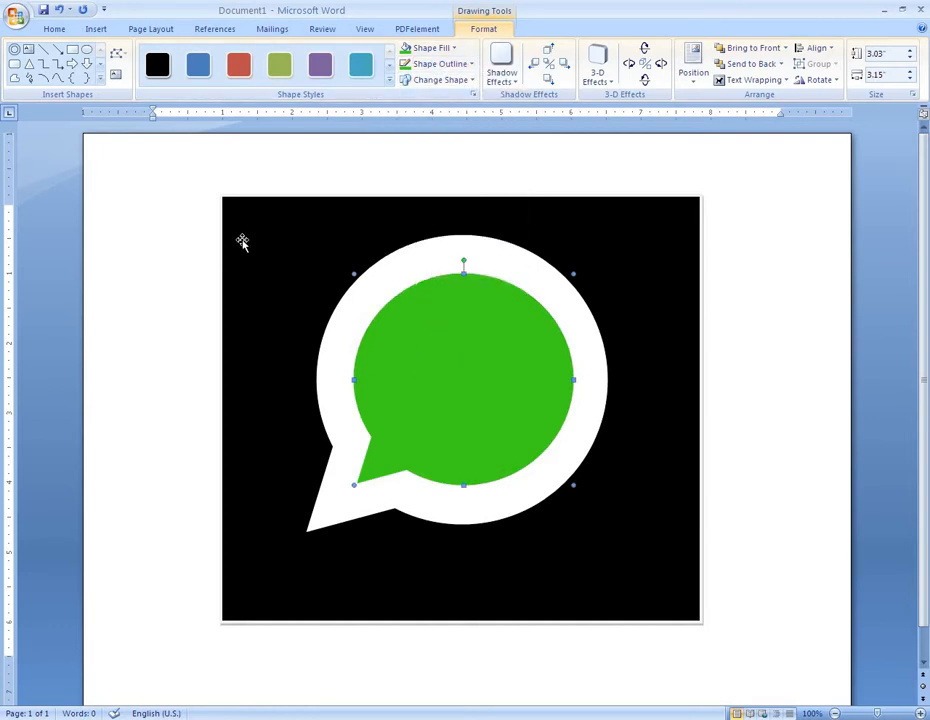
Draw a left bracket about 1.67" high inside the green circle, tilt it about 30° counterclockwise, and narrow it to about 0.62"
left_click(104, 30)
left_click(218, 66)
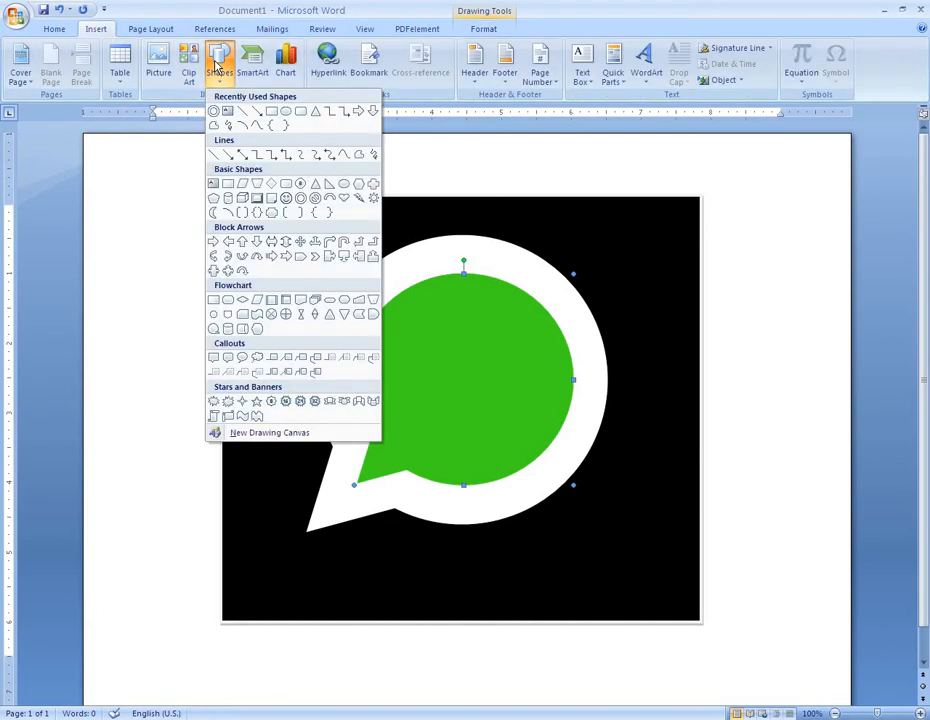
left_click(287, 214)
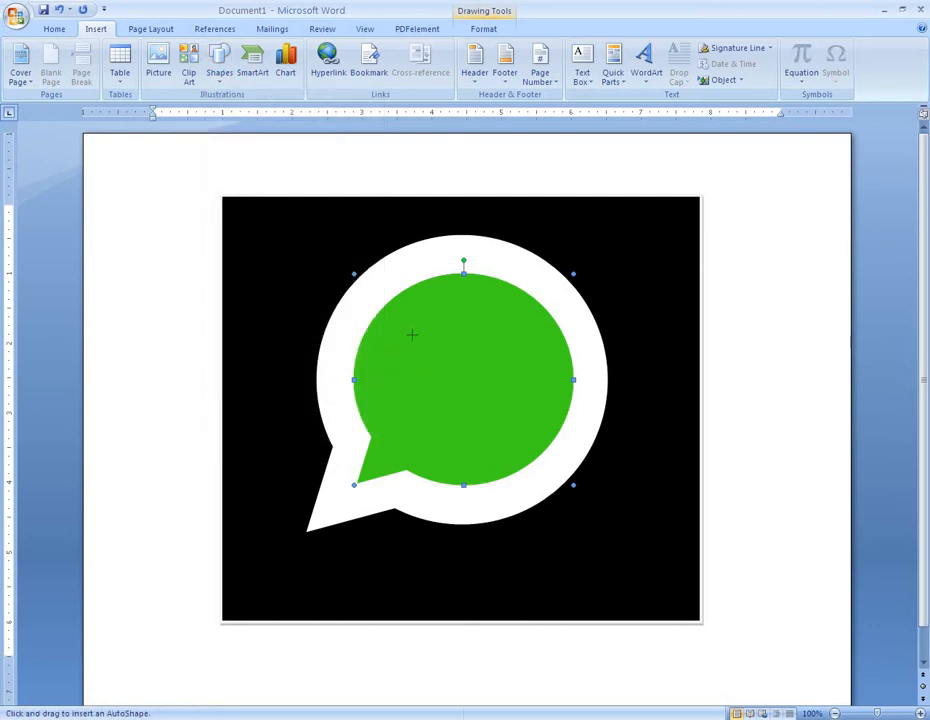
left_click_drag(411, 334, 481, 449)
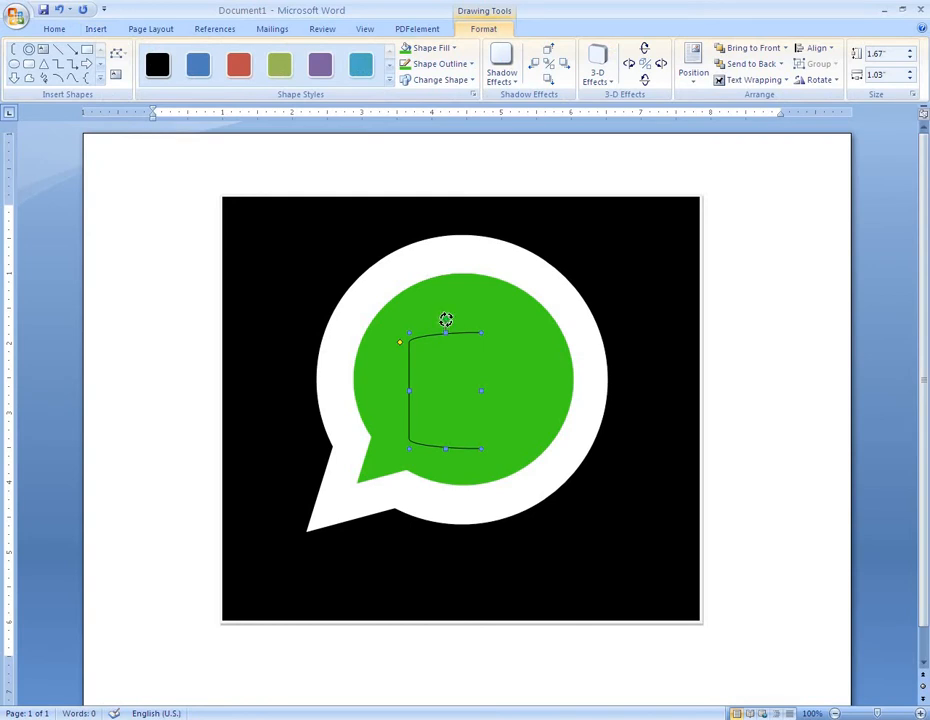
left_click_drag(446, 319, 409, 327)
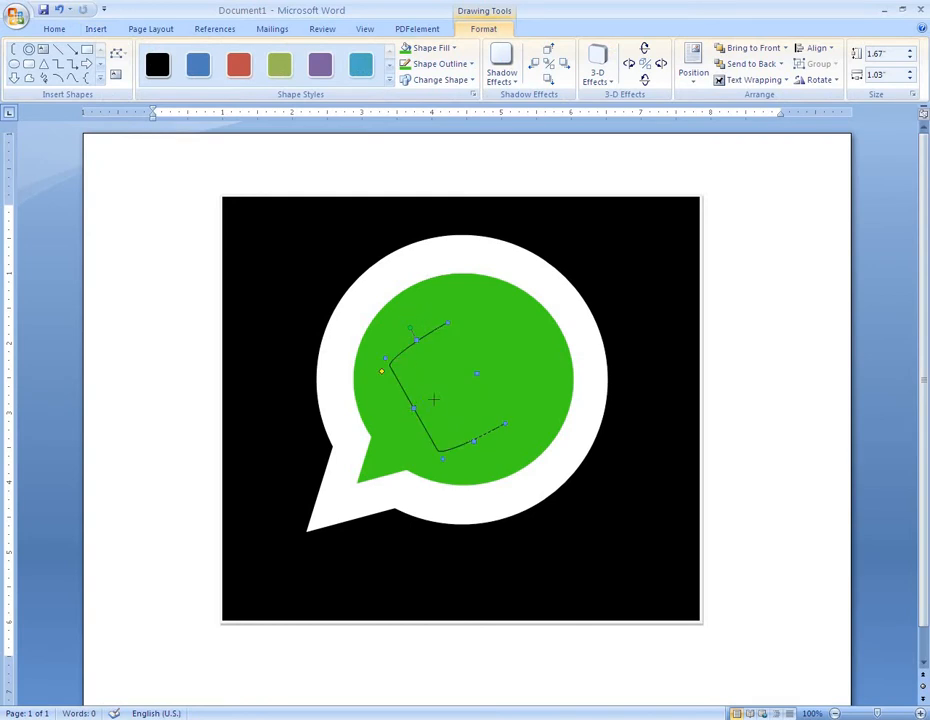
left_click_drag(434, 399, 440, 397)
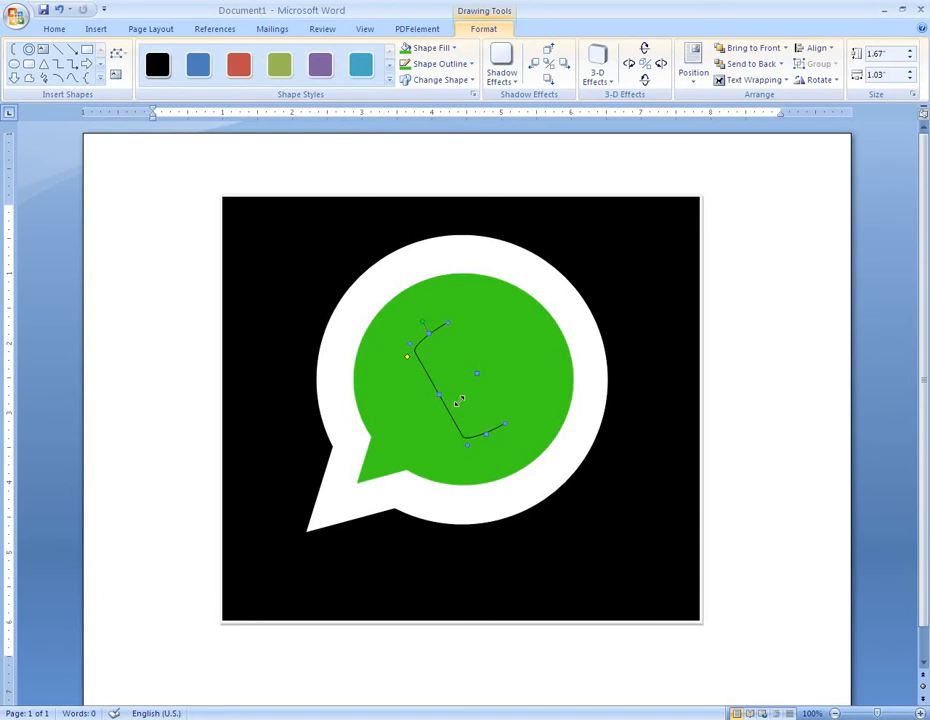
Give the bracket a very thick outline with a custom line weight so it resembles a telephone handset
left_click(424, 72)
mouse_move(508, 249)
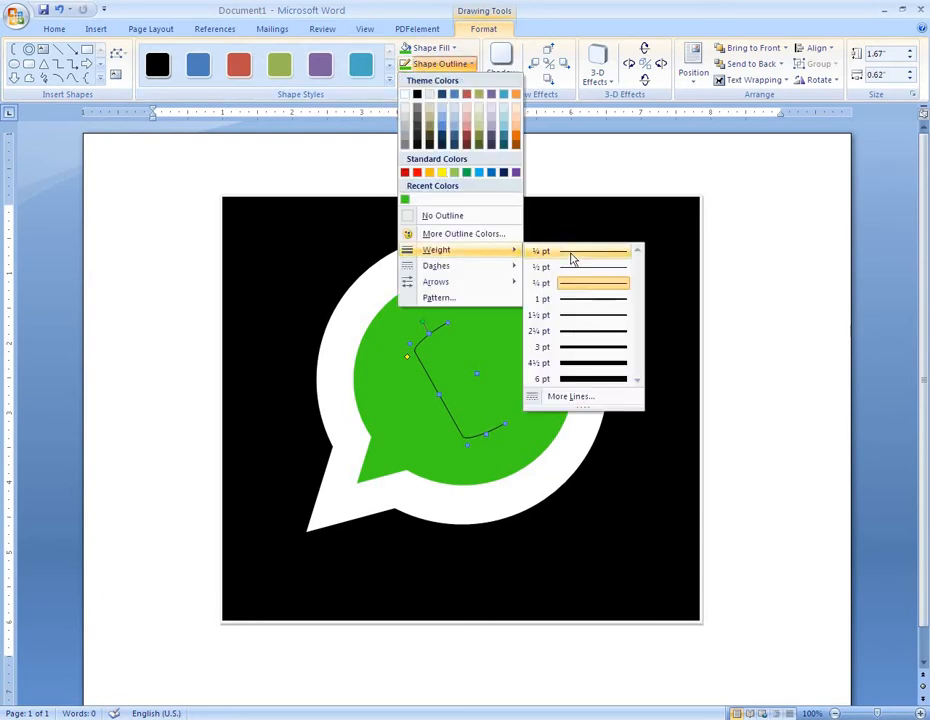
left_click(580, 396)
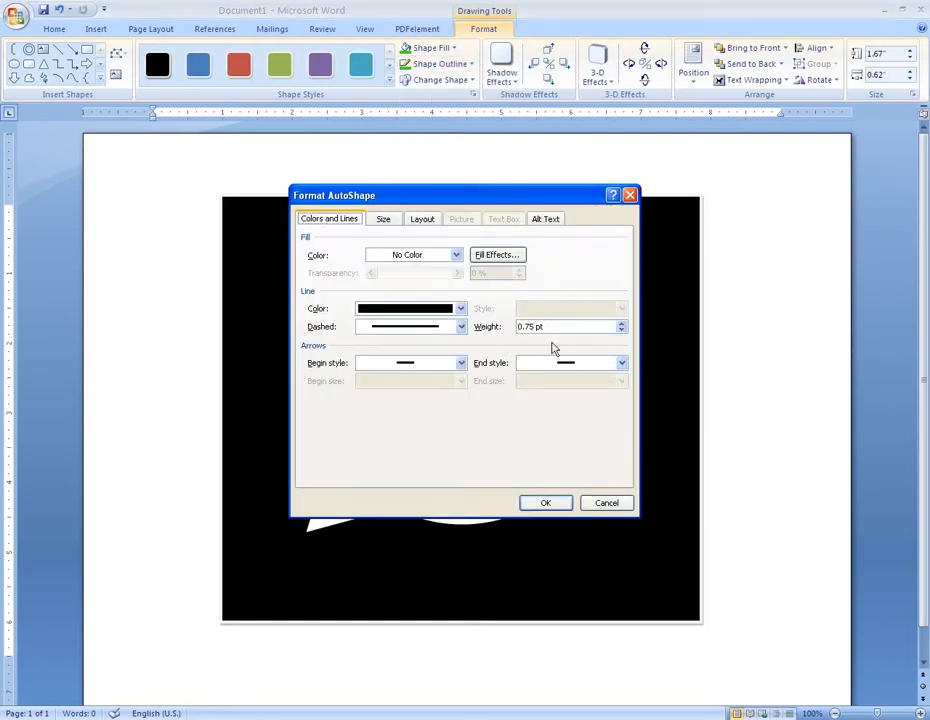
left_click_drag(535, 326, 505, 326)
type("3")
left_click(545, 503)
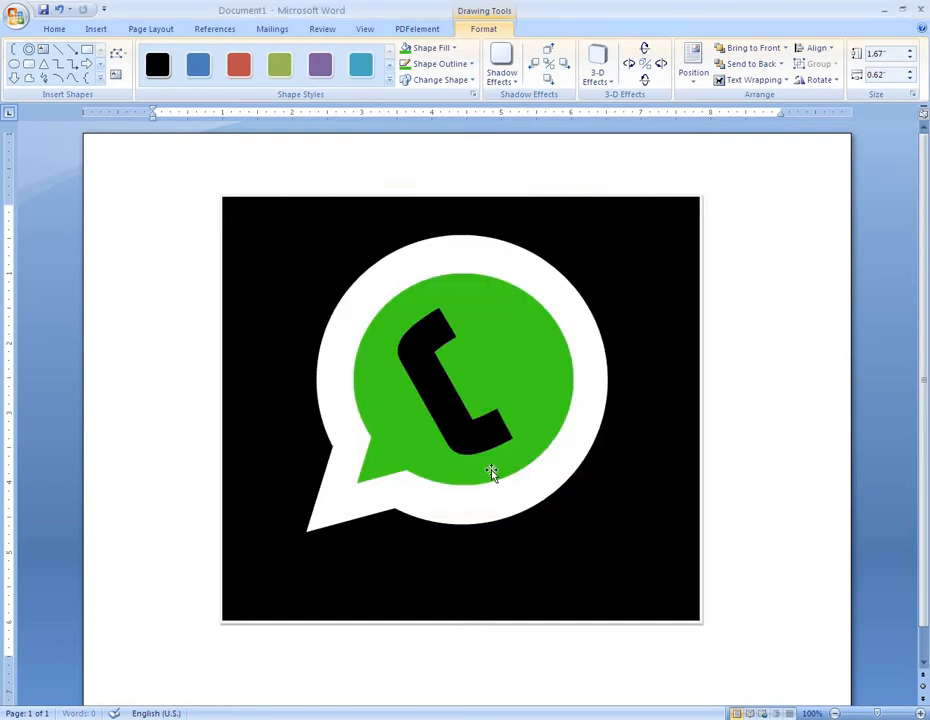
Colour the bracket's outline white and fill the bracket with the recently used green
left_click(440, 395)
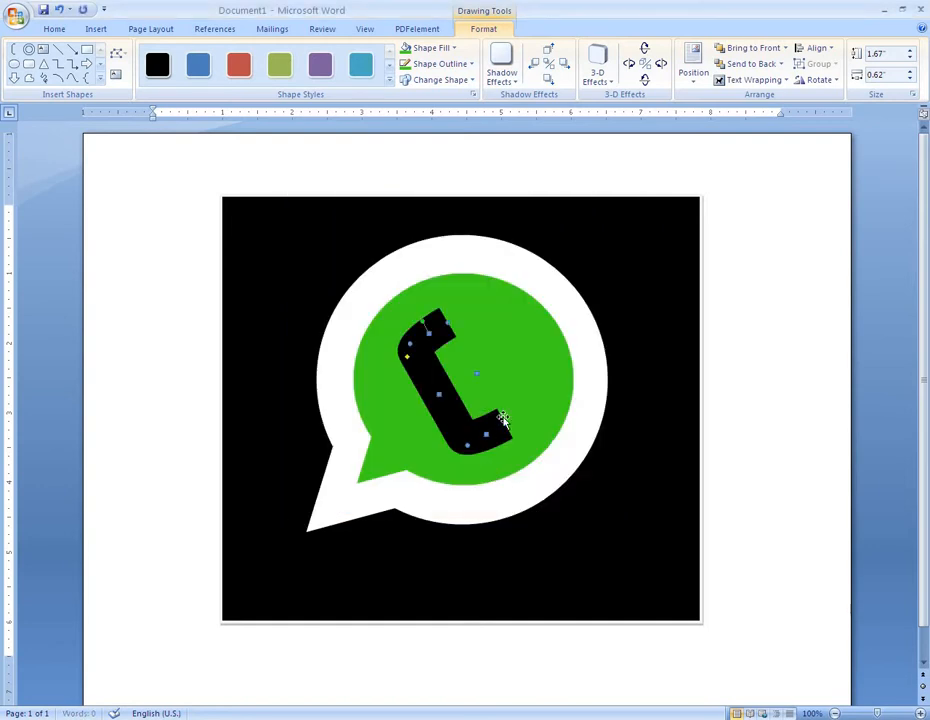
left_click(428, 65)
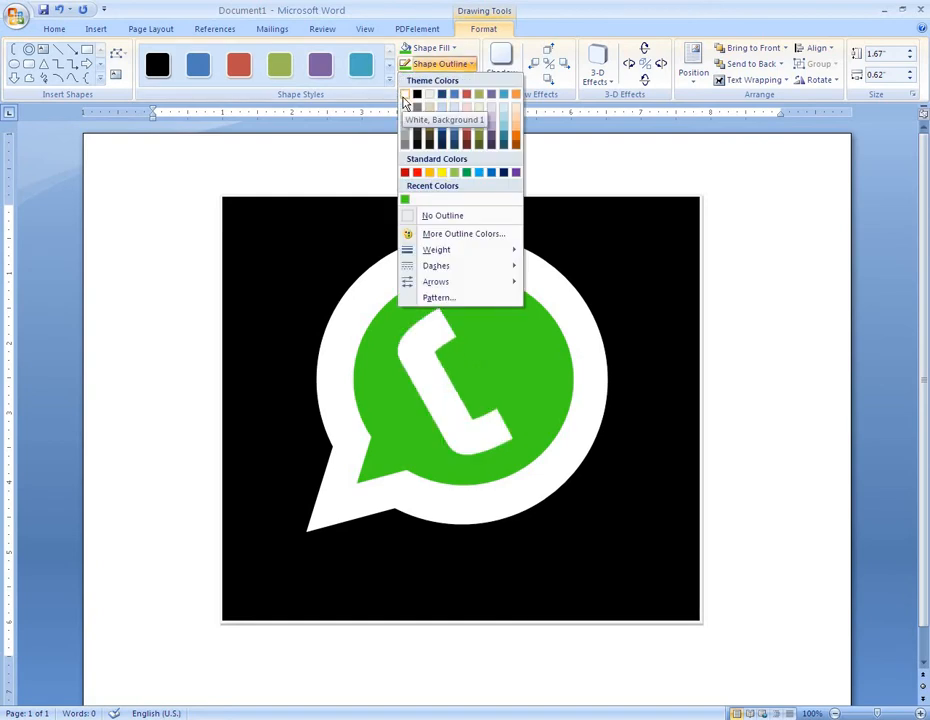
left_click(405, 95)
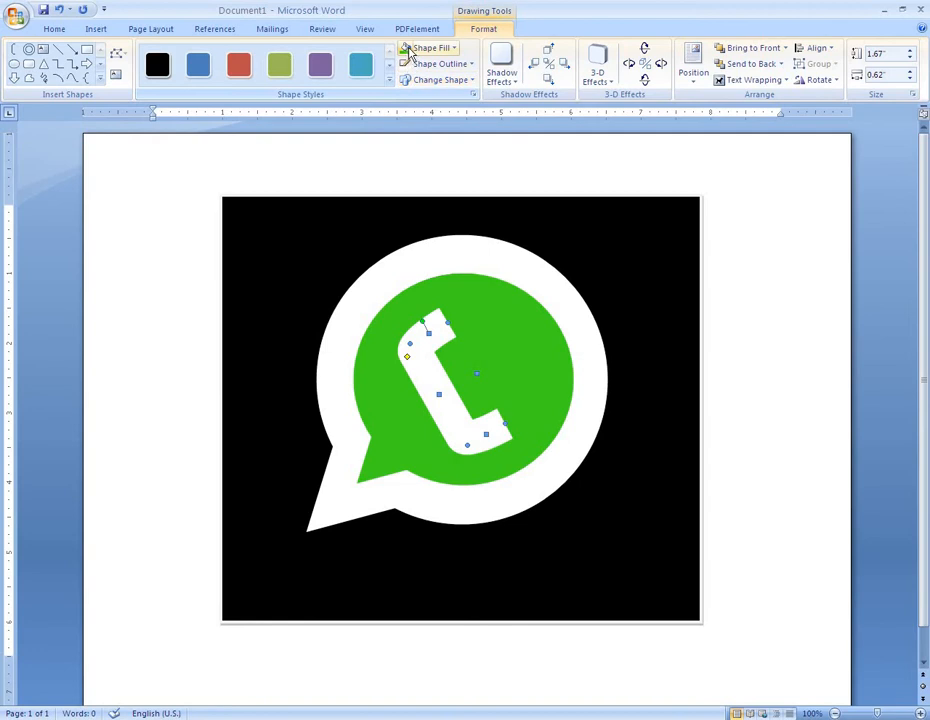
left_click(410, 50)
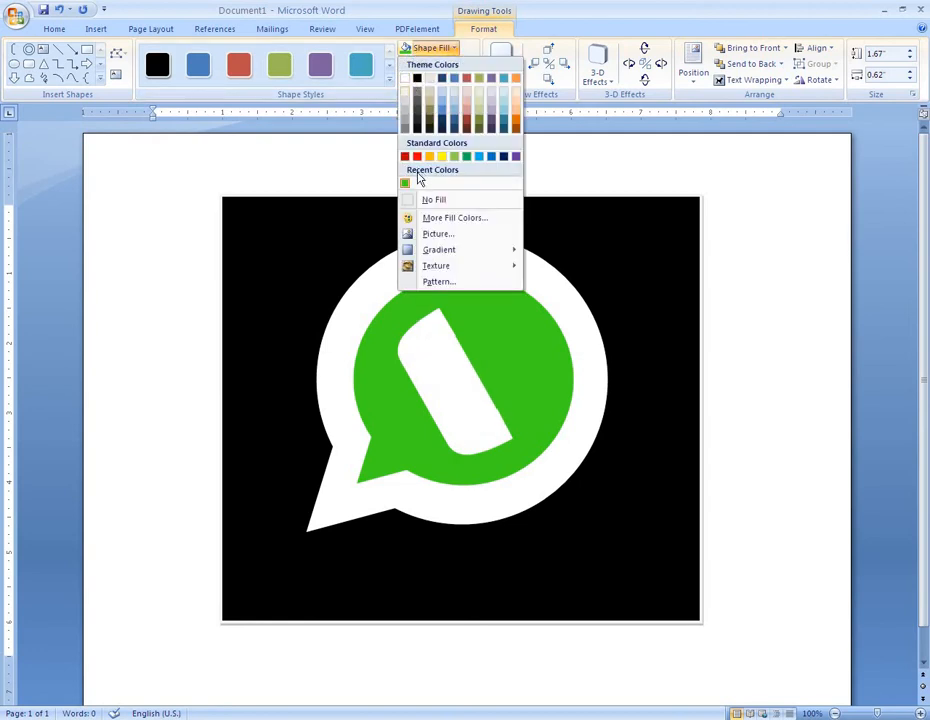
left_click(405, 185)
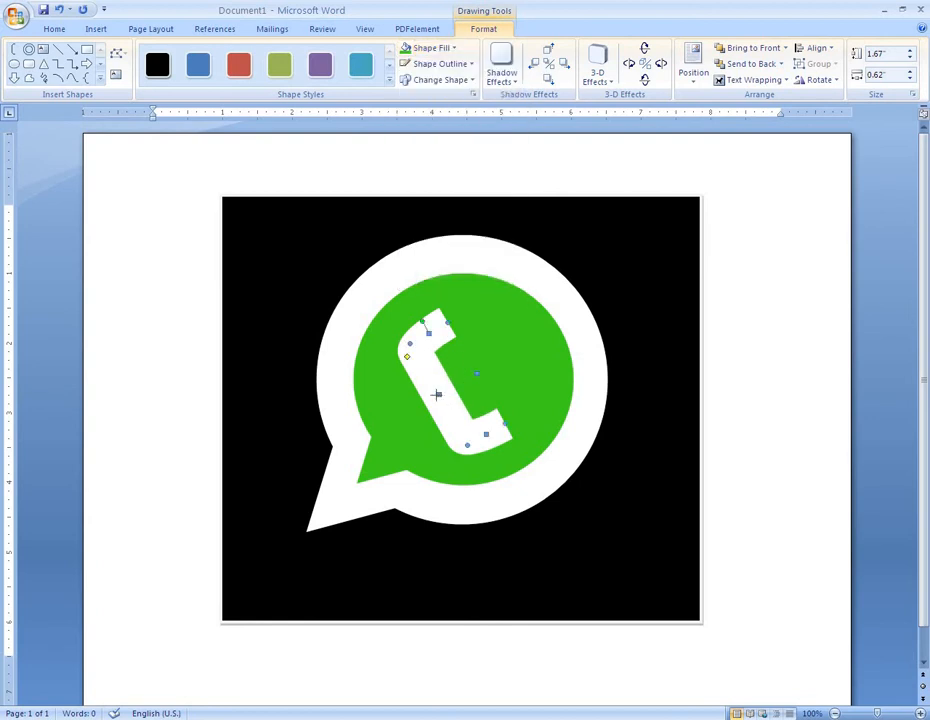
Narrow the handset bracket to about 0.46" and nudge it right in fine increments within the green circle
left_click_drag(437, 394, 465, 378)
key("ctrl+Right")
key("ctrl+Right")
key("ctrl+Right")
key("ctrl+Right")
key("ctrl+Right")
key("ctrl+Right")
key("ctrl+Right")
key("ctrl+Right")
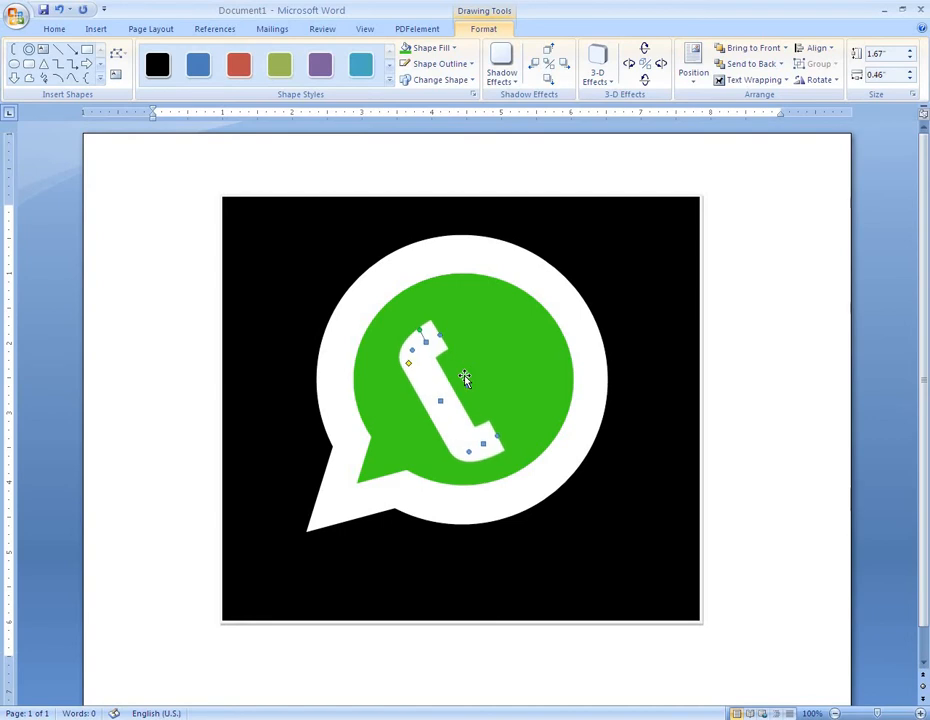
Nudge the handset bracket slightly right and up in fine increments to centre it inside the green circle
key("ctrl+Right")
key("ctrl+Right")
key("ctrl+Right")
key("ctrl+Right")
key("ctrl+Up")
key("ctrl+Up")
key("ctrl+Up")
key("ctrl+Up")
key("ctrl+Up")
key("ctrl+Up")
key("ctrl+Up")
key("ctrl+Up")
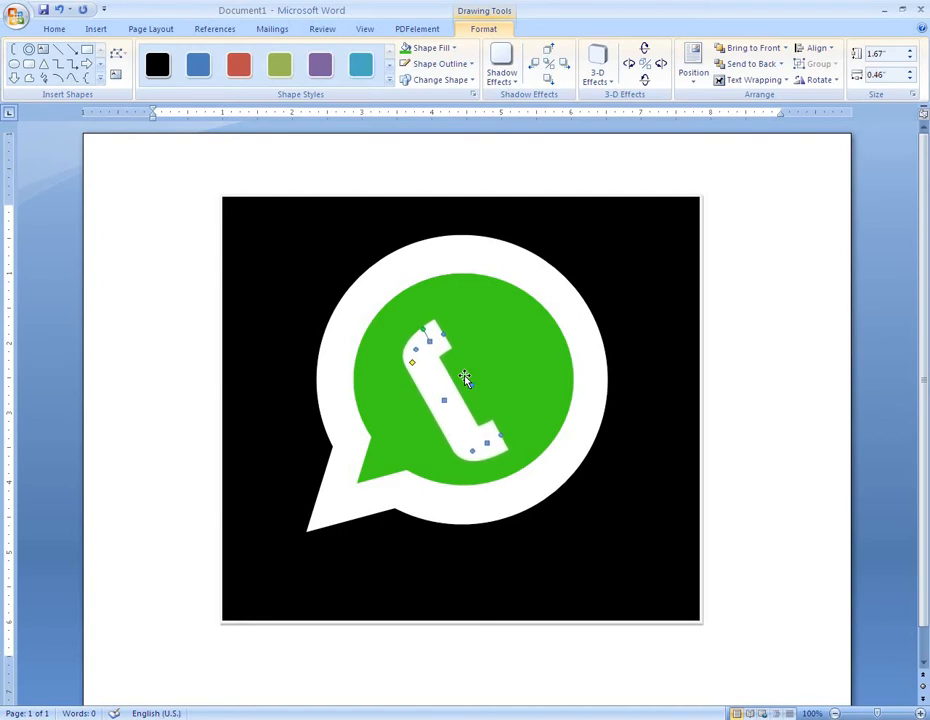
key("ctrl+Up")
key("ctrl+Up")
key("ctrl+Up")
key("ctrl+Up")
key("ctrl+Up")
key("ctrl+Up")
key("ctrl+Up")
key("ctrl+Up")
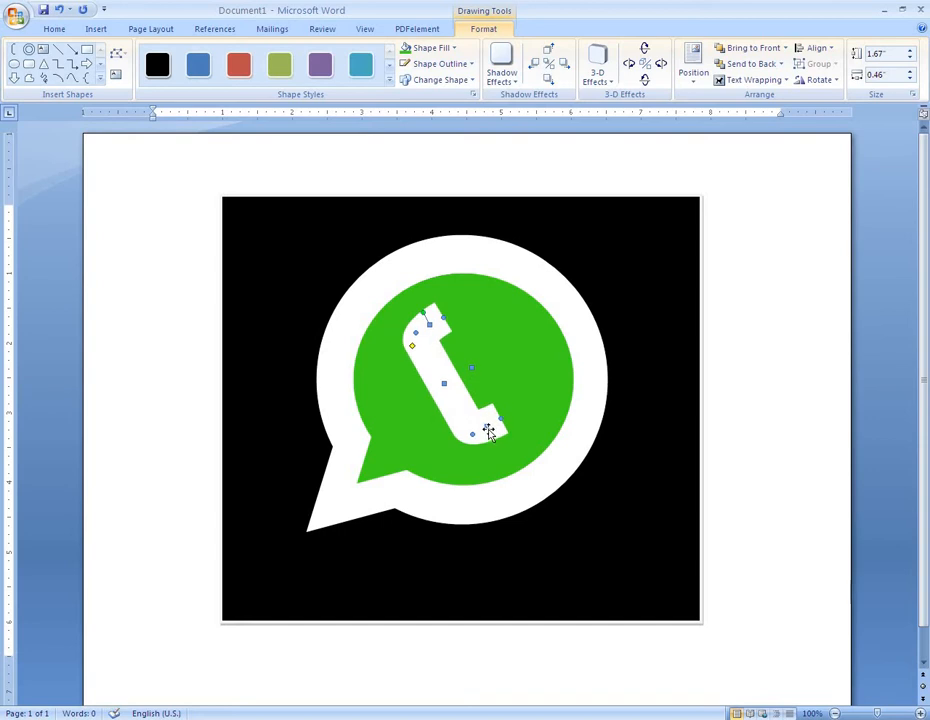
key("ctrl+Left")
key("ctrl+Left")
key("ctrl+Down")
key("ctrl+Down")
key("ctrl+Down")
key("ctrl+Down")
key("ctrl+Down")
key("ctrl+Down")
key("ctrl+Down")
key("ctrl+Down")
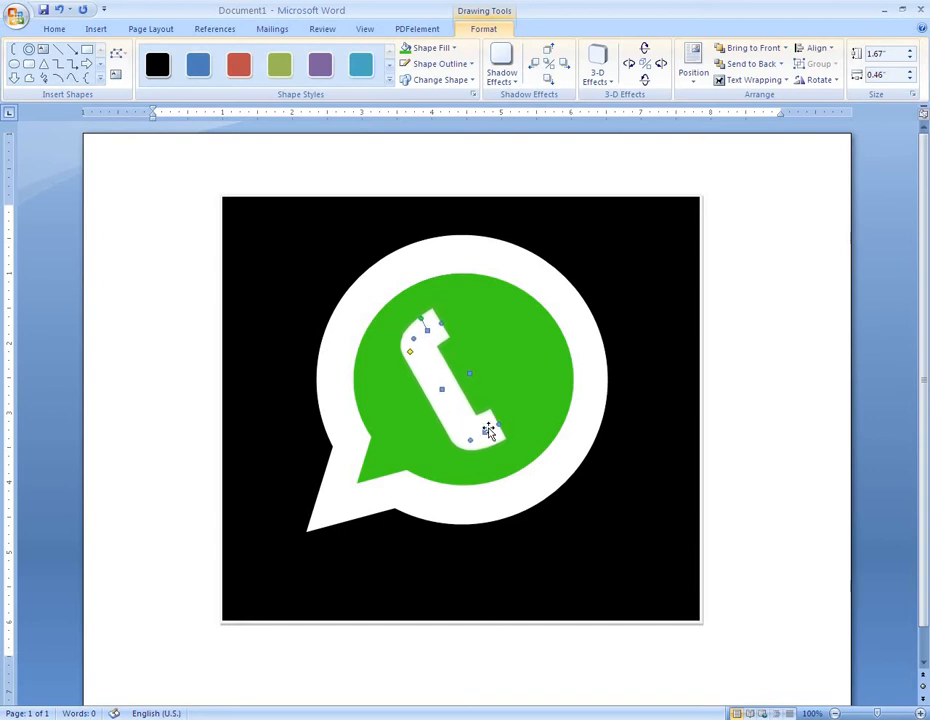
Draw a rounded rectangle about 0.43" by 0.49" over the handset's upper end, tilted to match it, and colour its outline white
left_click(29, 63)
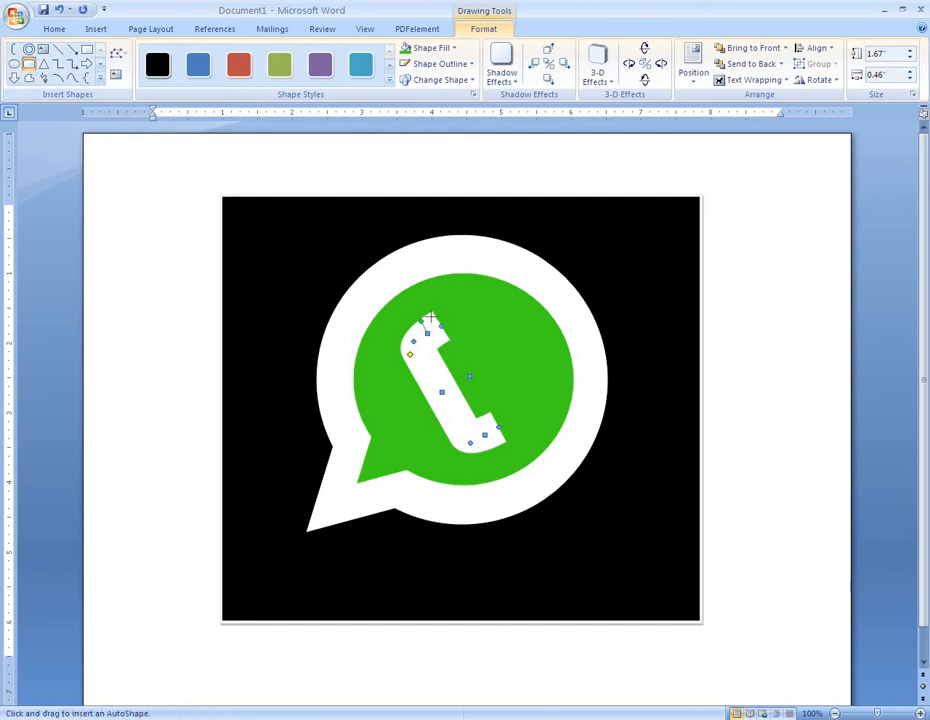
left_click_drag(431, 316, 455, 322)
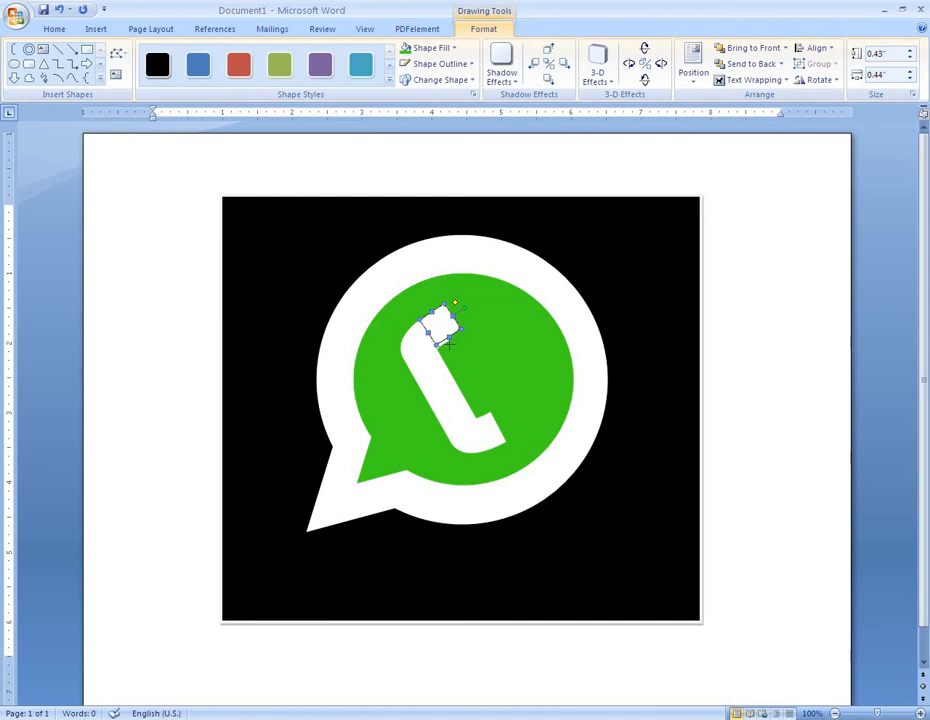
left_click(491, 336)
left_click(445, 326)
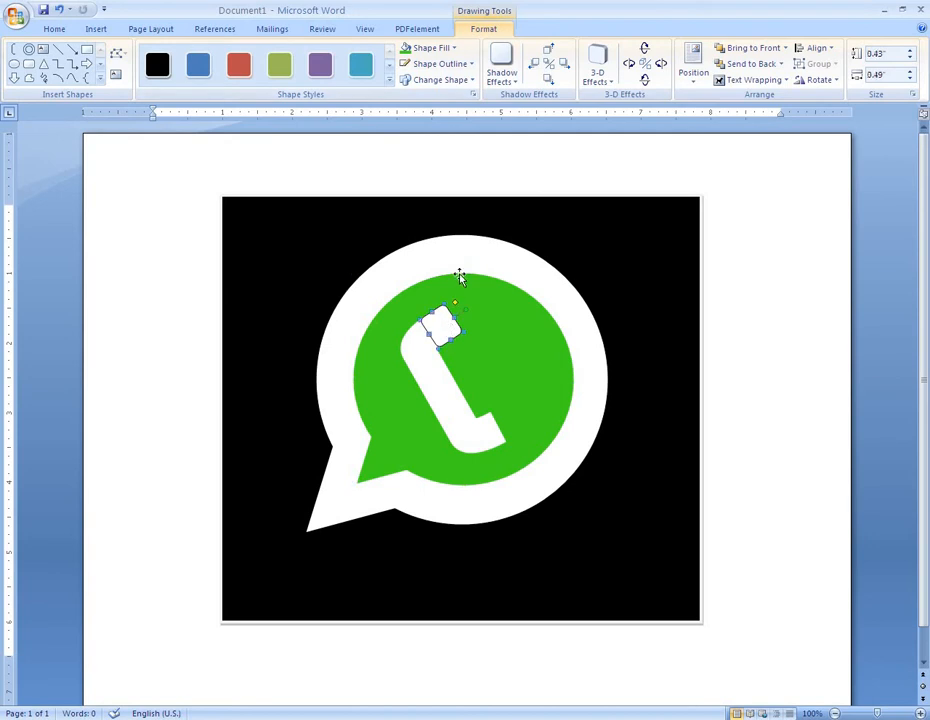
left_click(423, 63)
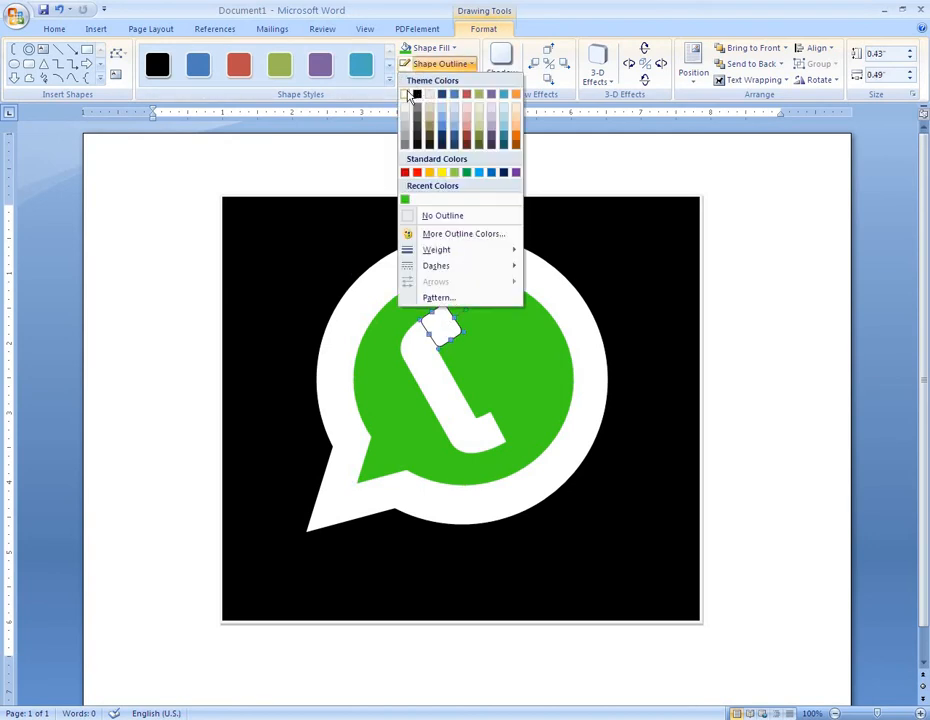
left_click(409, 95)
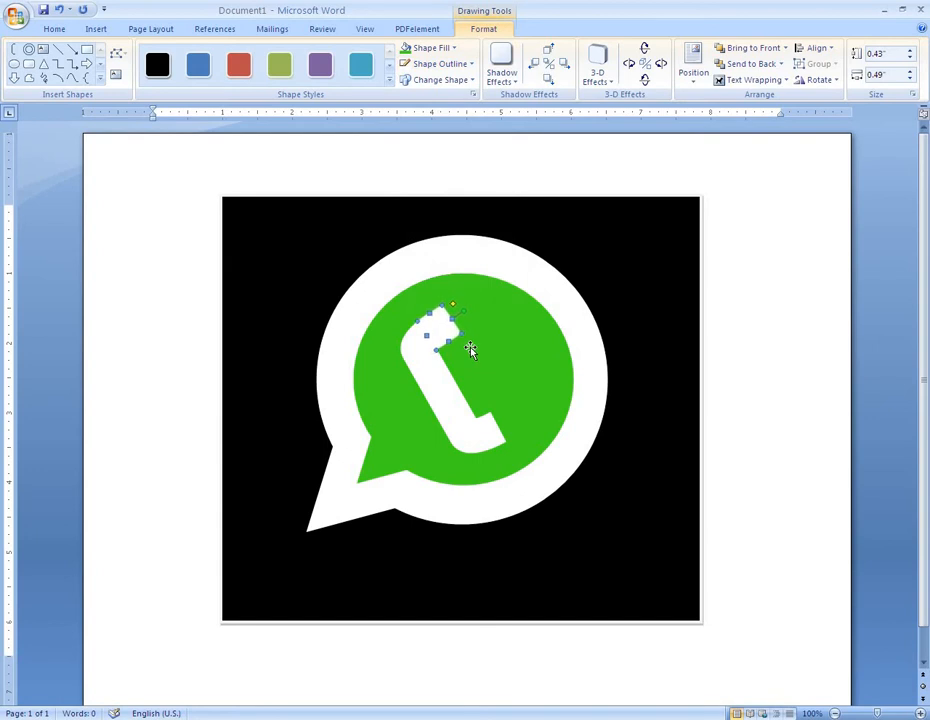
Nudge the white rounded rectangle left and down in fine increments to align it with the handset's upper end
left_click(467, 343)
left_click(446, 335)
left_click(460, 338)
left_click(447, 332)
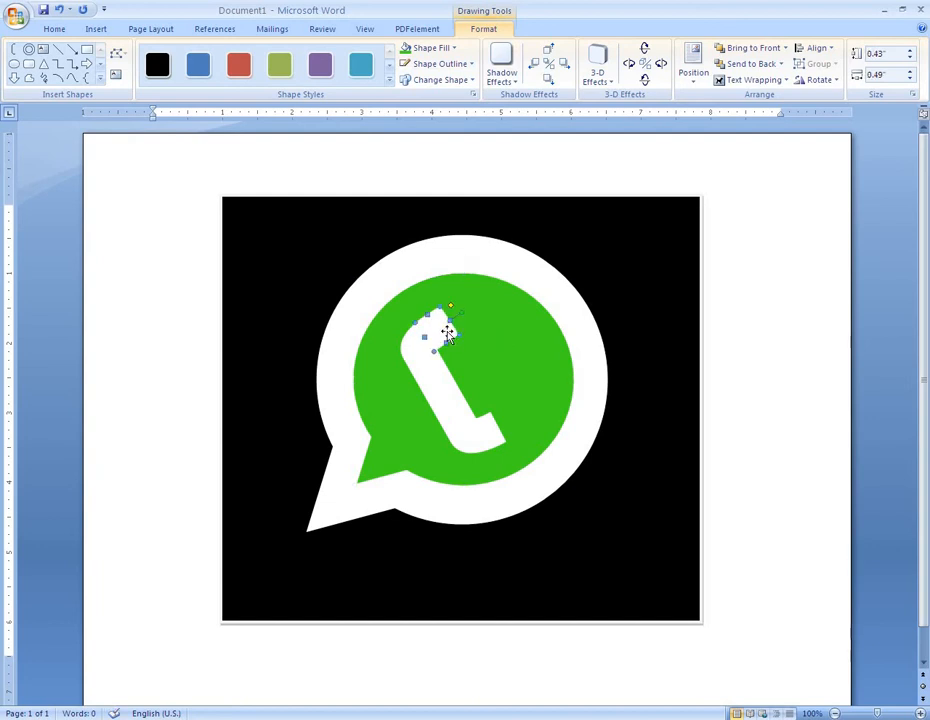
key("ctrl+Left")
key("ctrl+Left")
key("ctrl+Left")
key("ctrl+Left")
key("ctrl+Down")
key("ctrl+Down")
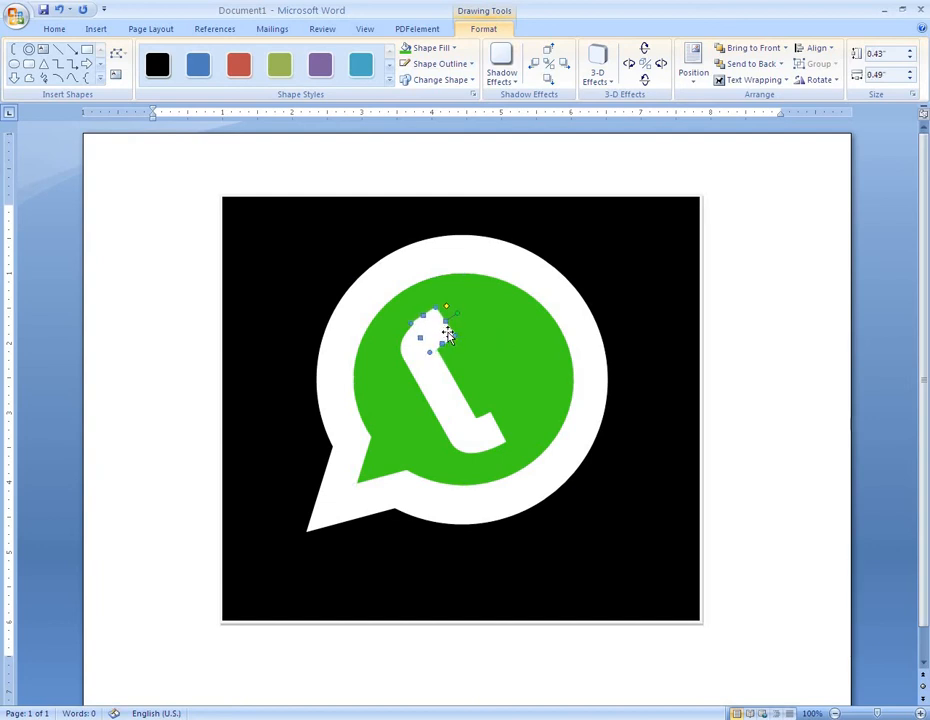
left_click(470, 334)
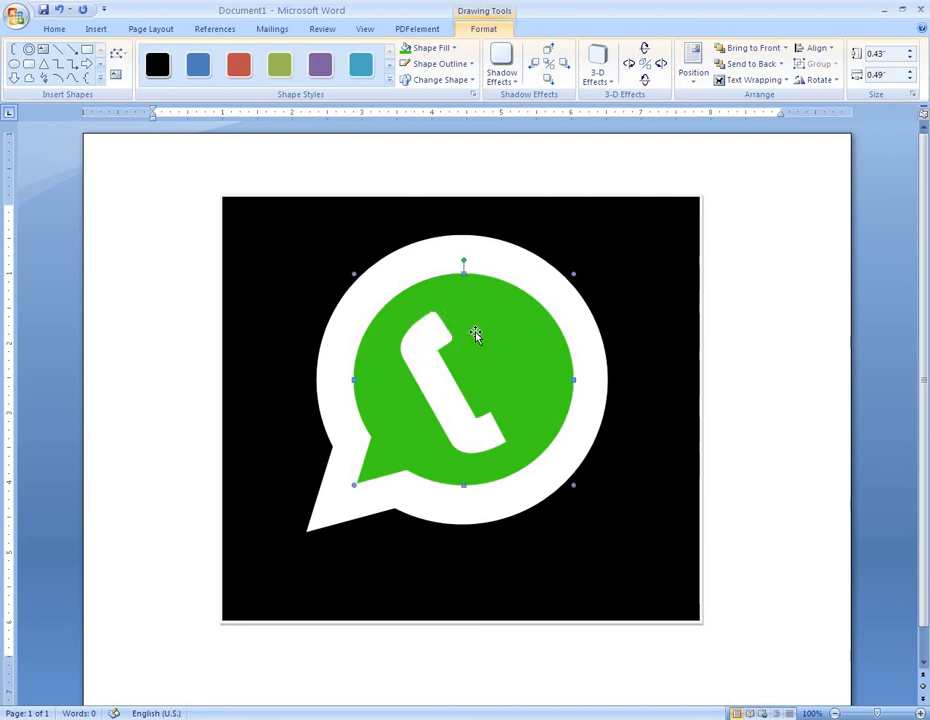
Place a matching white rounded rectangle over the handset's lower end to round its corners
left_click(436, 330)
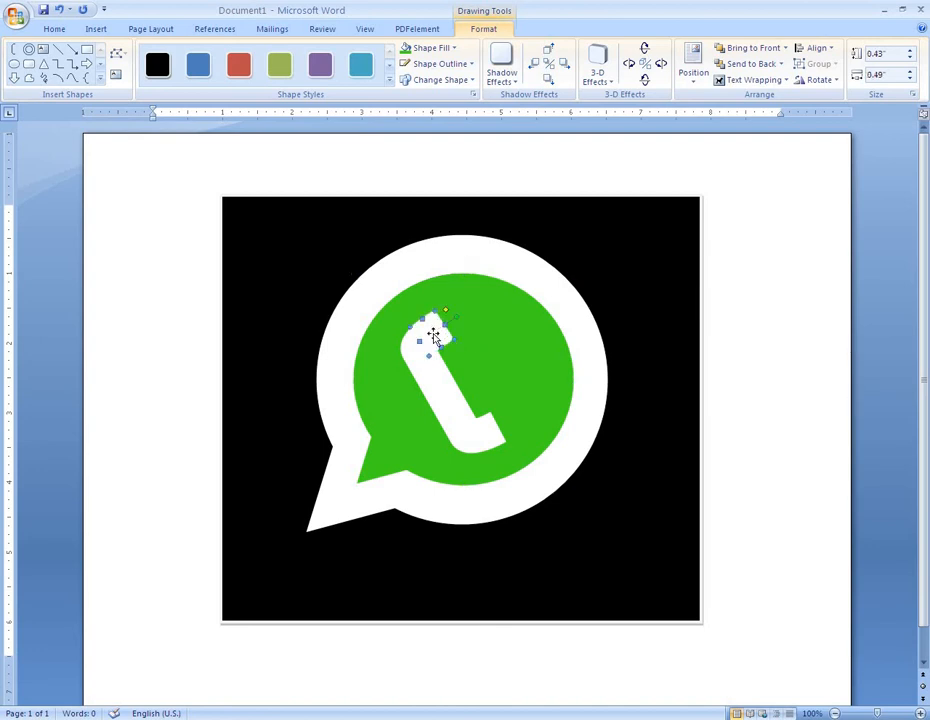
left_click_drag(470, 389, 519, 407)
left_click(523, 417)
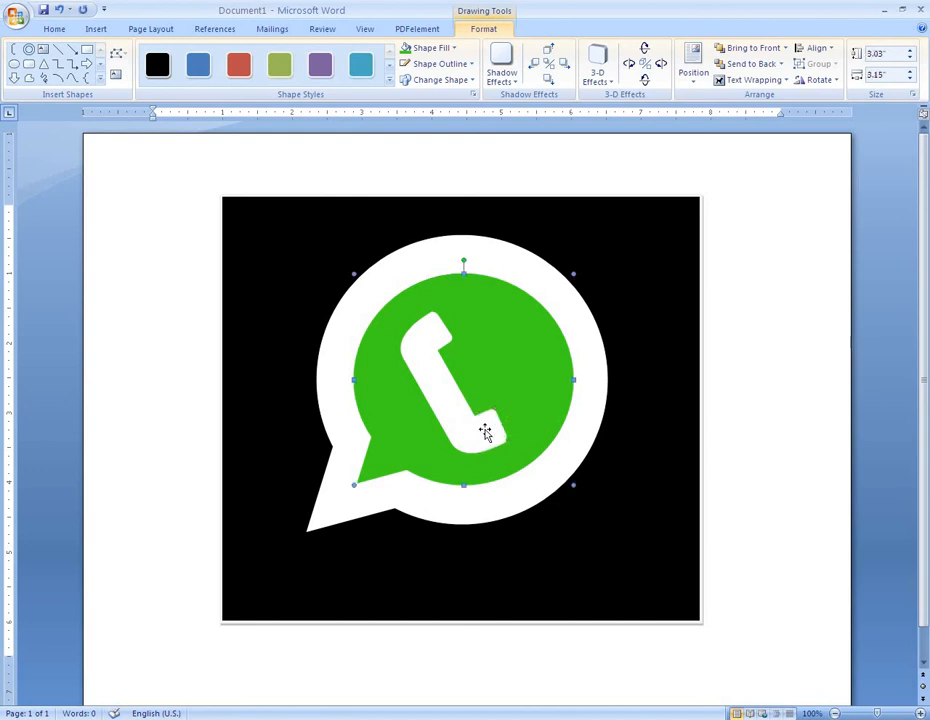